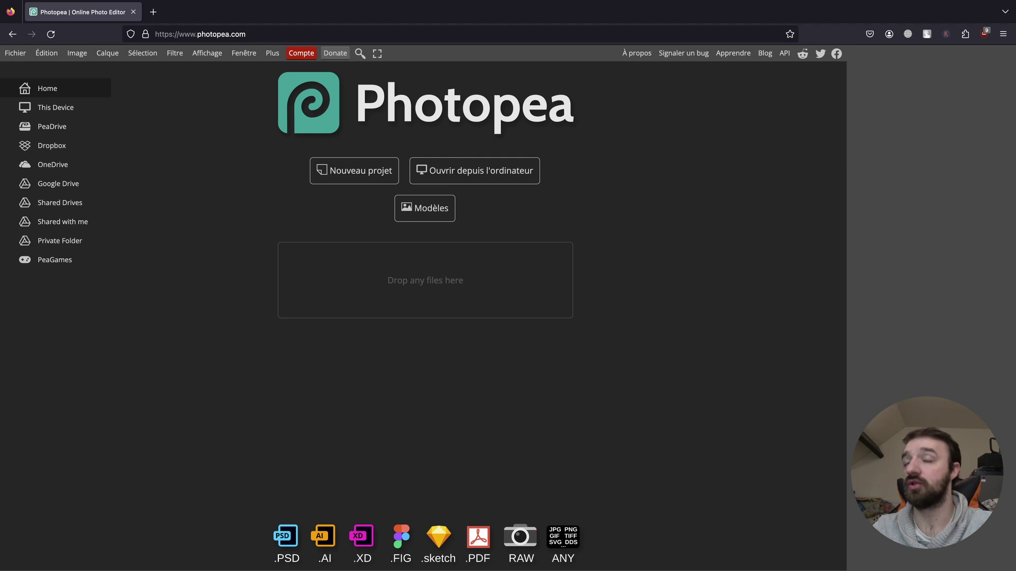
Check the ad blocker's status for this page and review uBlock Origin in Firefox's extension manager.
{"action": "left_click", "coordinate": [984, 34]}
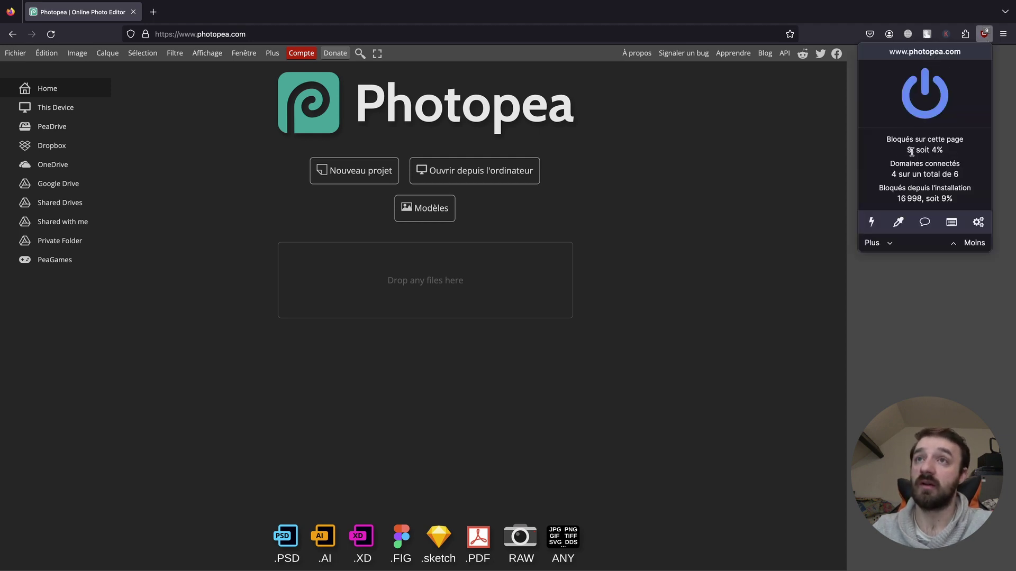
{"action": "left_click", "coordinate": [1003, 34]}
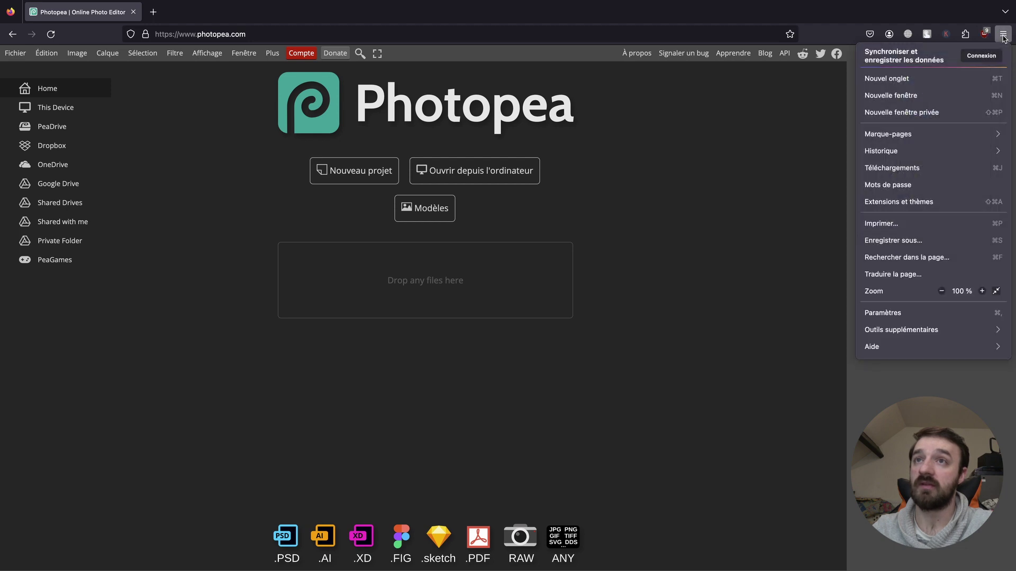
{"action": "left_click", "coordinate": [896, 202]}
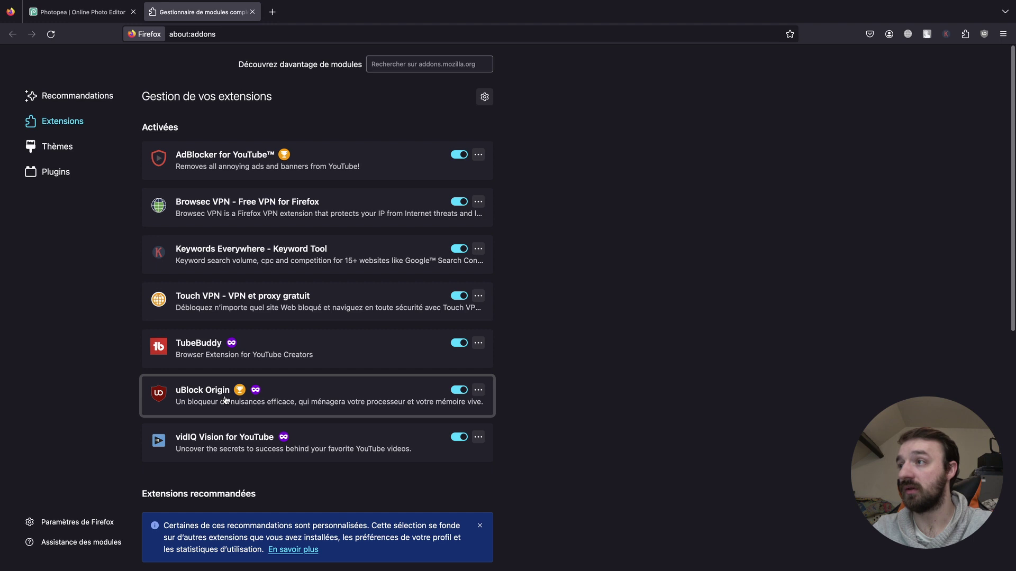
{"action": "left_click", "coordinate": [252, 12]}
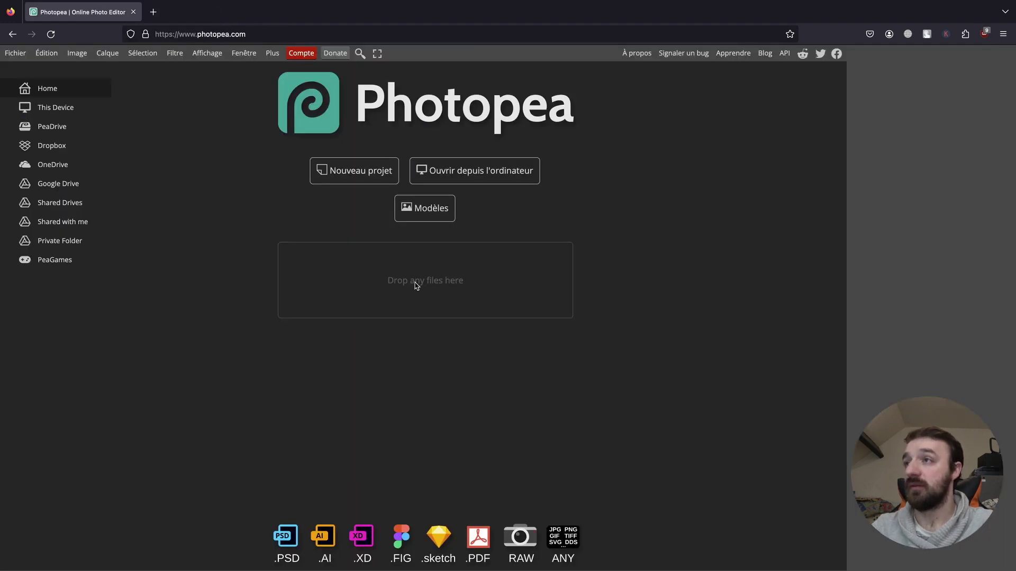
Open color.psd from a folder on the computer.
{"action": "left_click", "coordinate": [15, 52]}
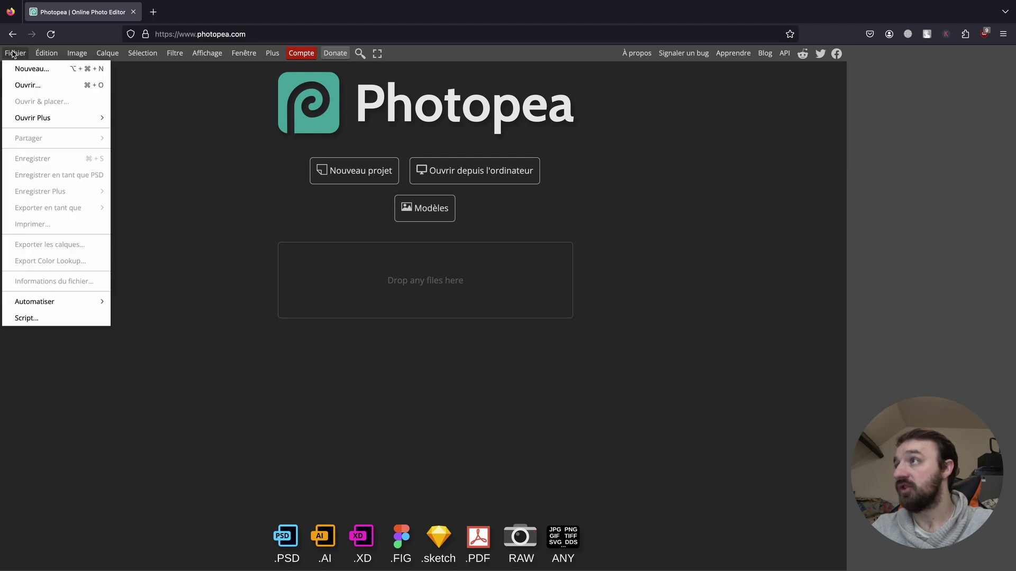
{"action": "mouse_move", "coordinate": [67, 120]}
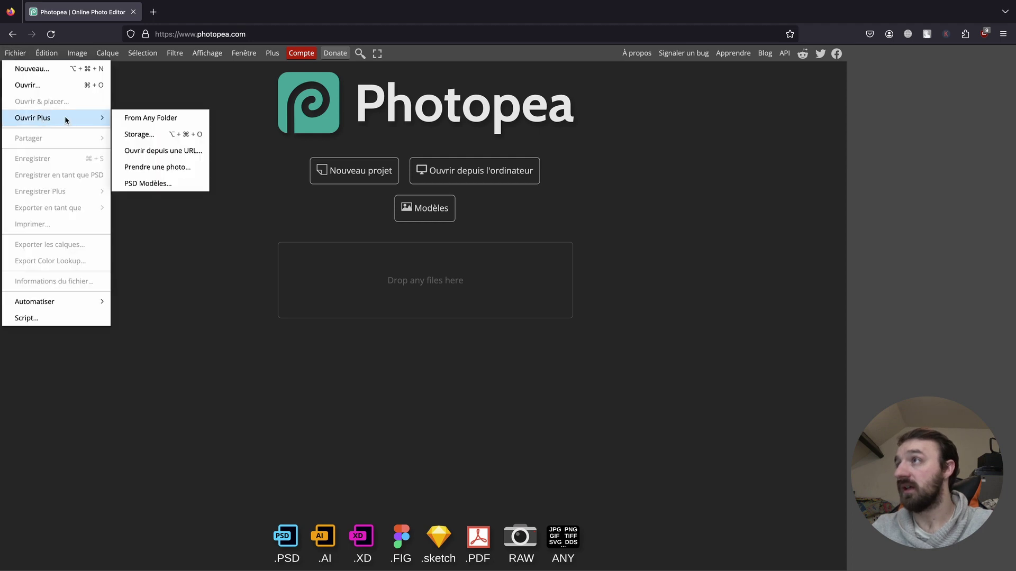
{"action": "left_click", "coordinate": [157, 118]}
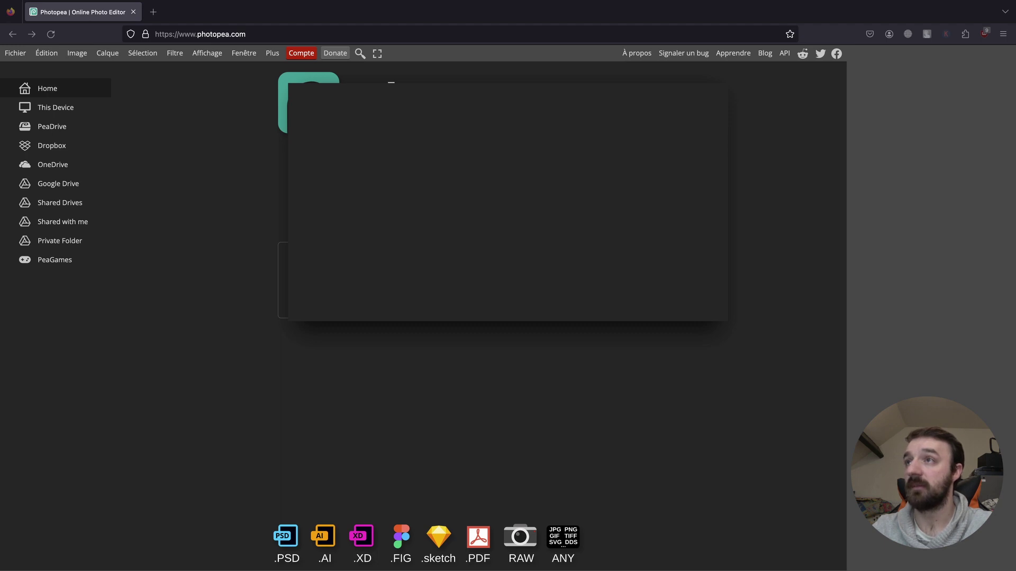
{"action": "left_click", "coordinate": [699, 310]}
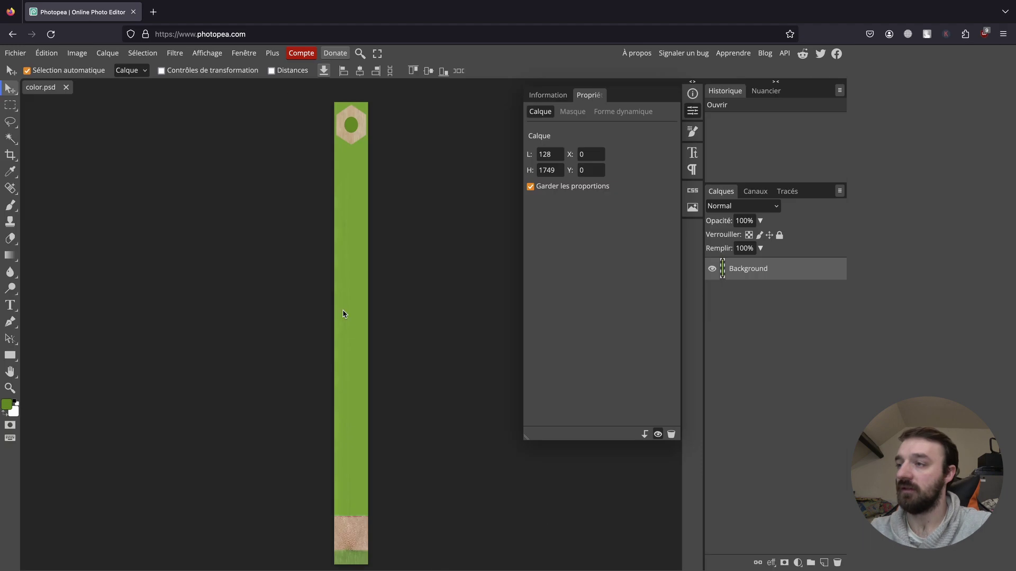
Blend both green-to-wood seams at the pencil texture's lower end with the Spot Healing Brush.
{"action": "key", "text": "j"}
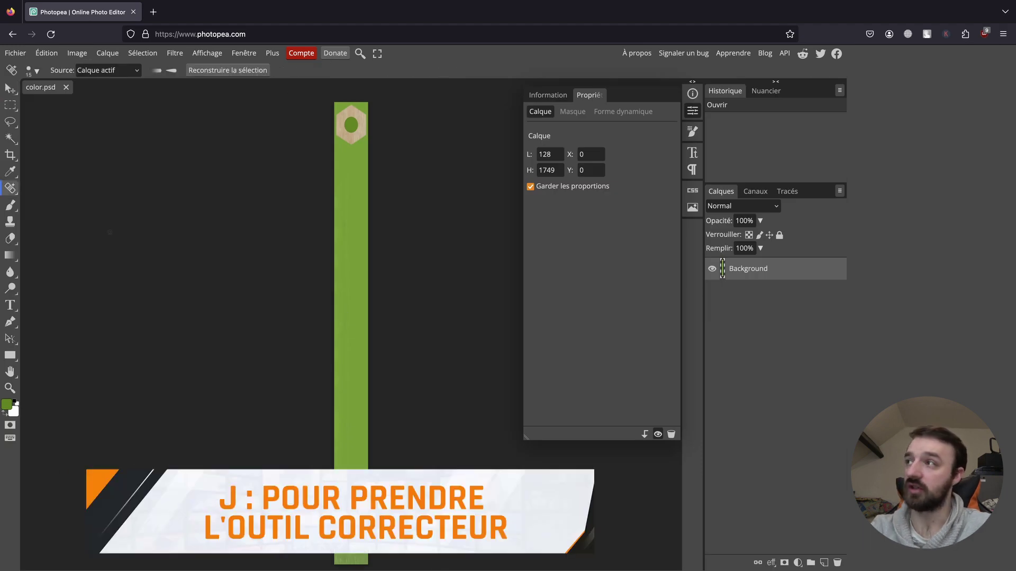
{"action": "left_click", "coordinate": [11, 189]}
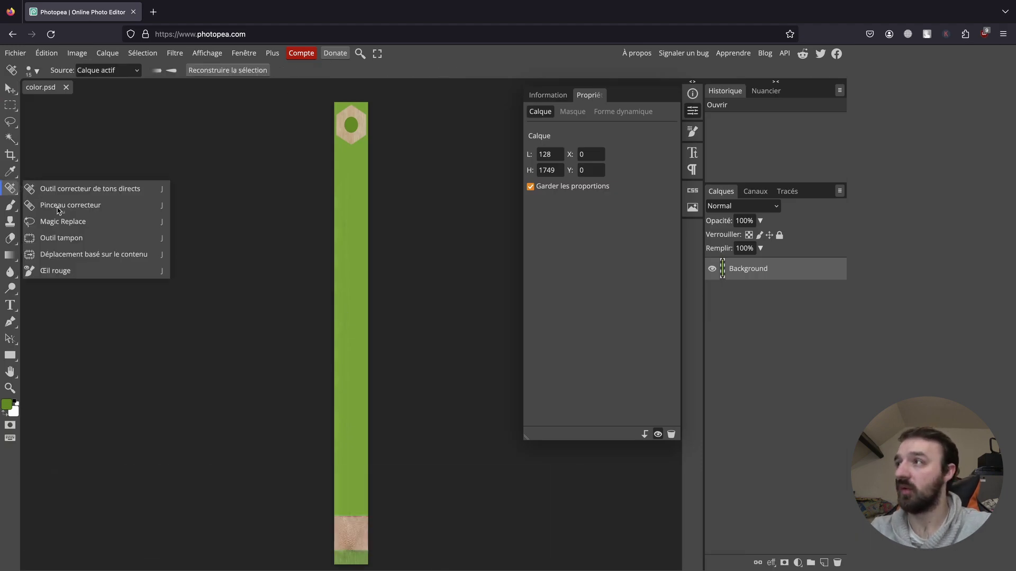
{"action": "left_click", "coordinate": [102, 190]}
{"action": "scroll", "coordinate": [364, 491], "scroll_direction": "up", "scroll_amount": 5}
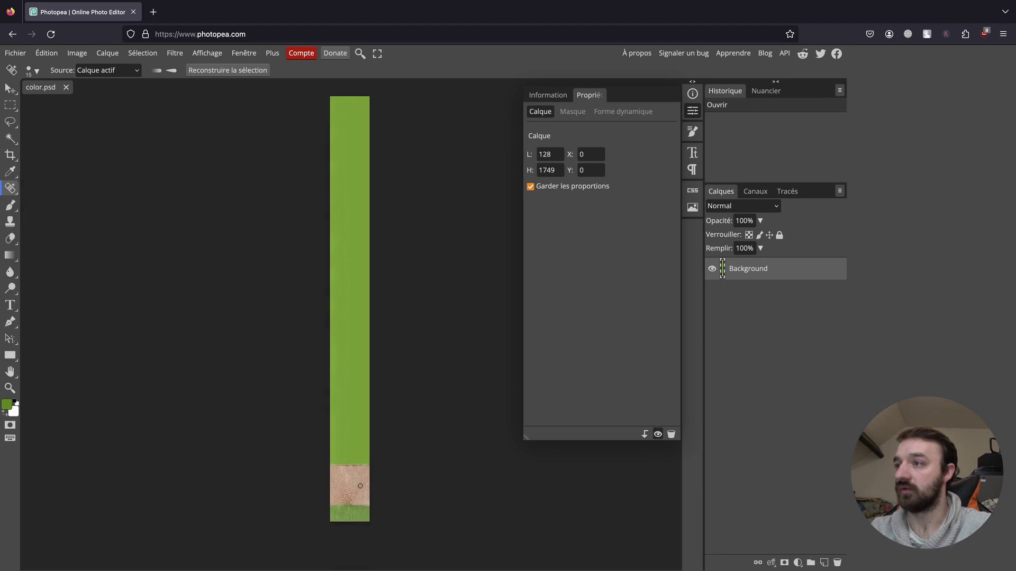
{"action": "scroll", "coordinate": [362, 481], "scroll_direction": "up", "scroll_amount": 4}
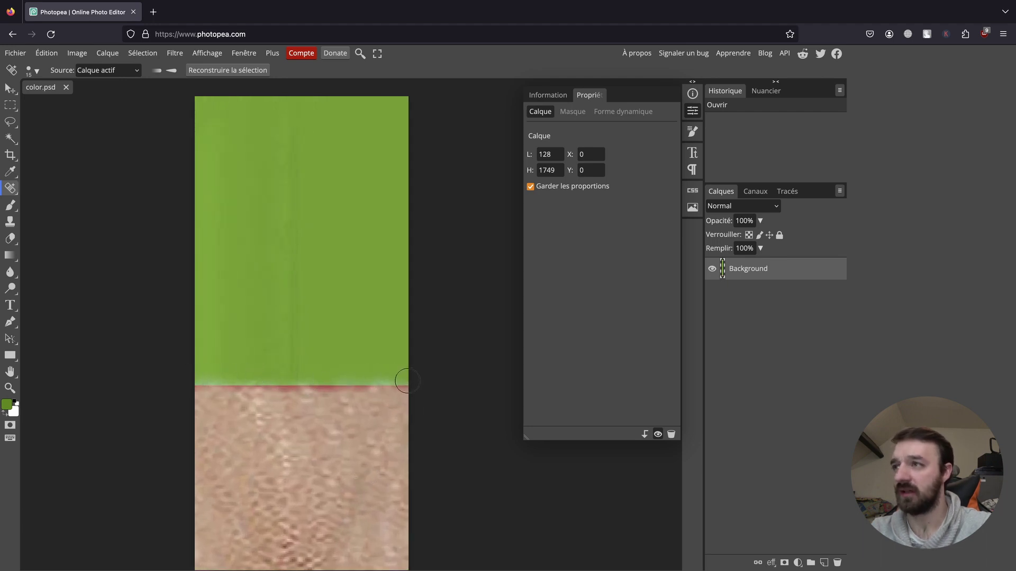
{"action": "left_click_drag", "start_coordinate": [408, 380], "coordinate": [186, 379]}
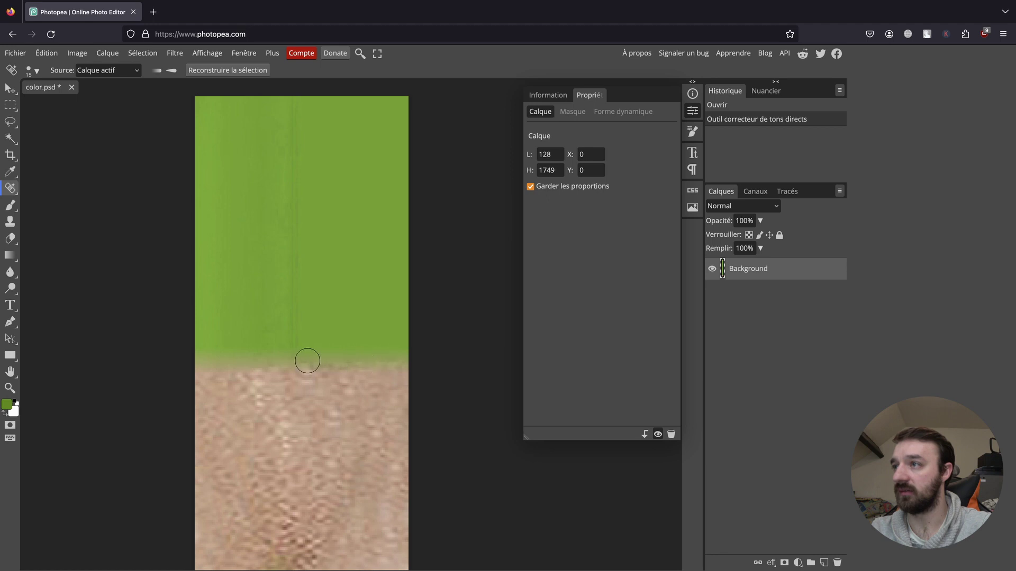
{"action": "scroll", "coordinate": [307, 361], "scroll_direction": "down", "scroll_amount": 3}
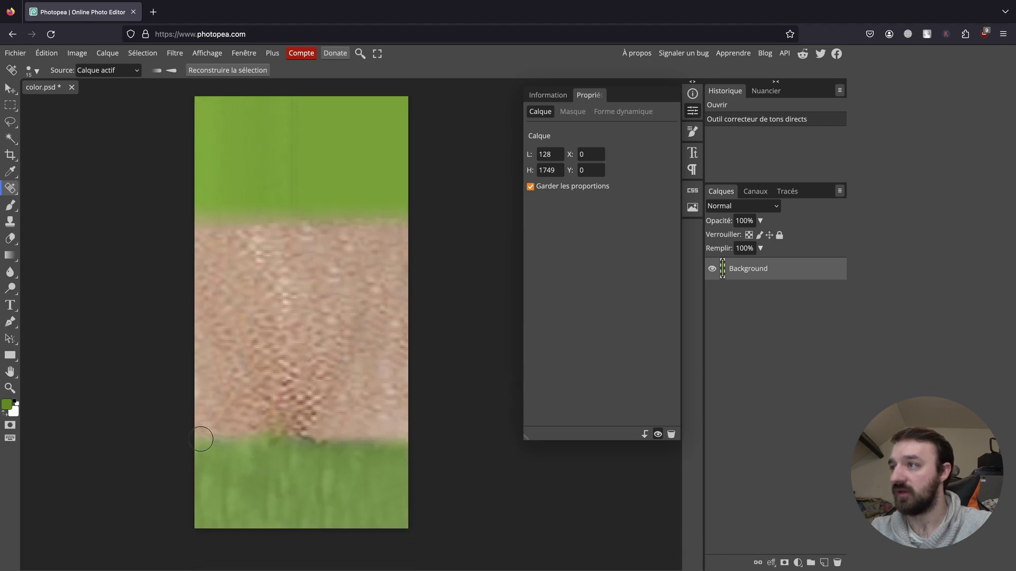
{"action": "left_click_drag", "start_coordinate": [202, 439], "coordinate": [413, 440]}
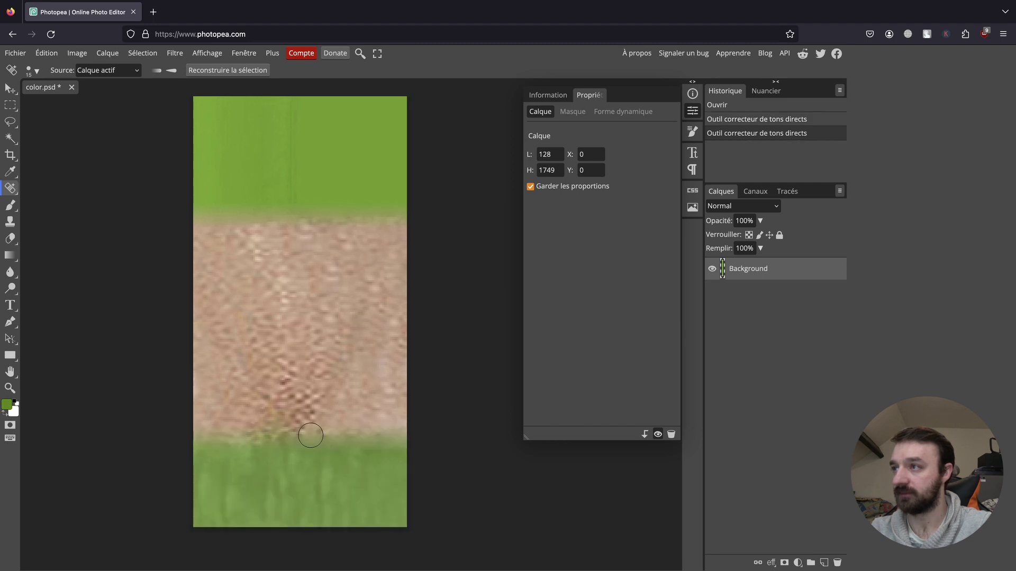
Select the green body around the wooden hexagon with the Magic Wand at tolerance 16.
{"action": "scroll", "coordinate": [311, 432], "scroll_direction": "up", "scroll_amount": 6}
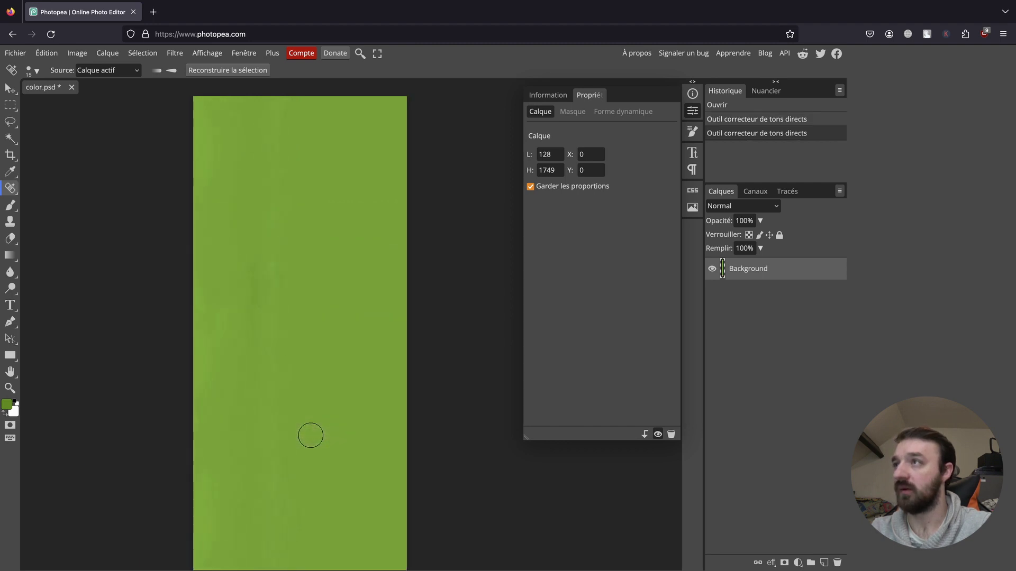
{"action": "scroll", "coordinate": [310, 435], "scroll_direction": "up", "scroll_amount": 5}
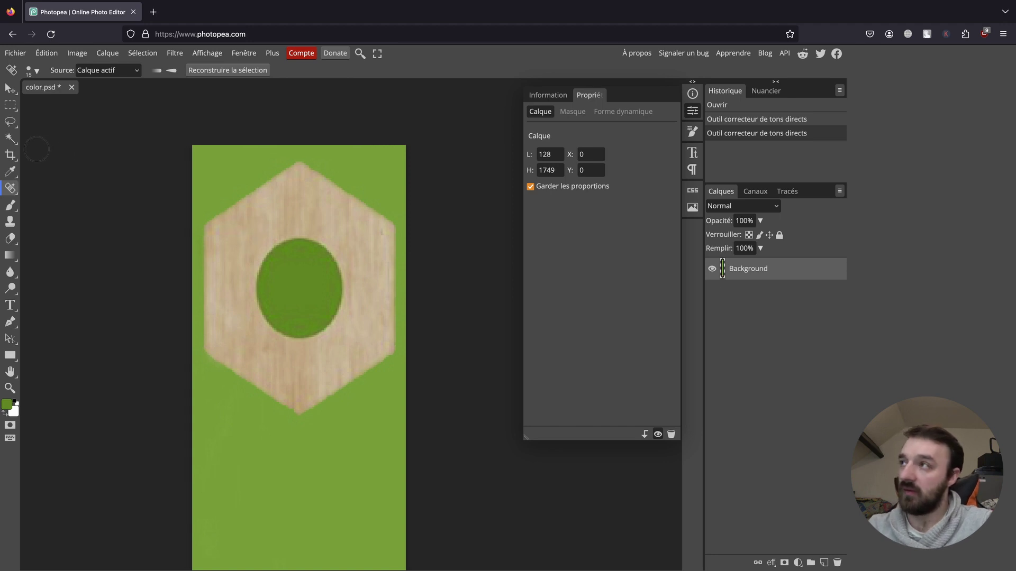
{"action": "key", "text": "w"}
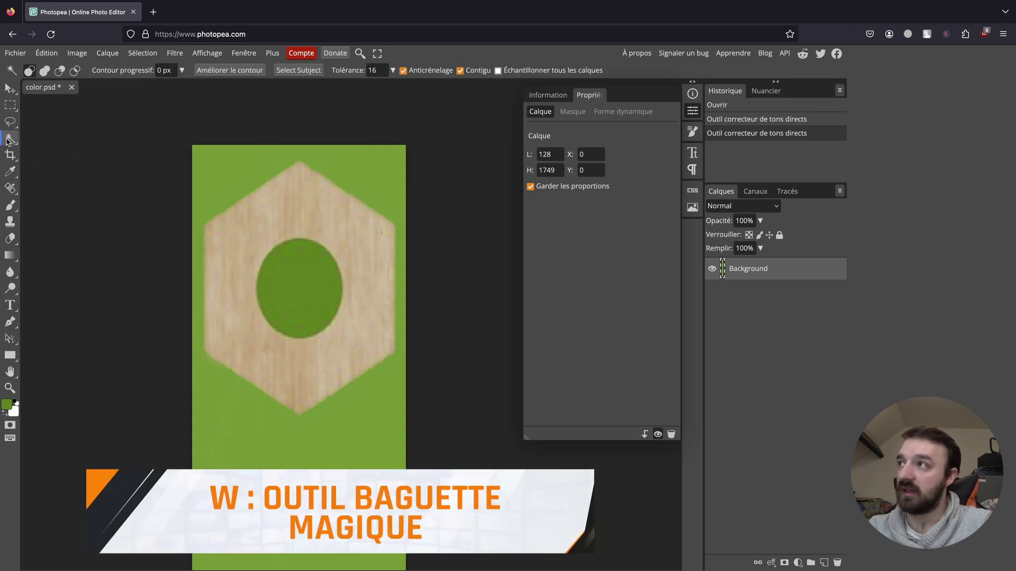
{"action": "left_click", "coordinate": [226, 165]}
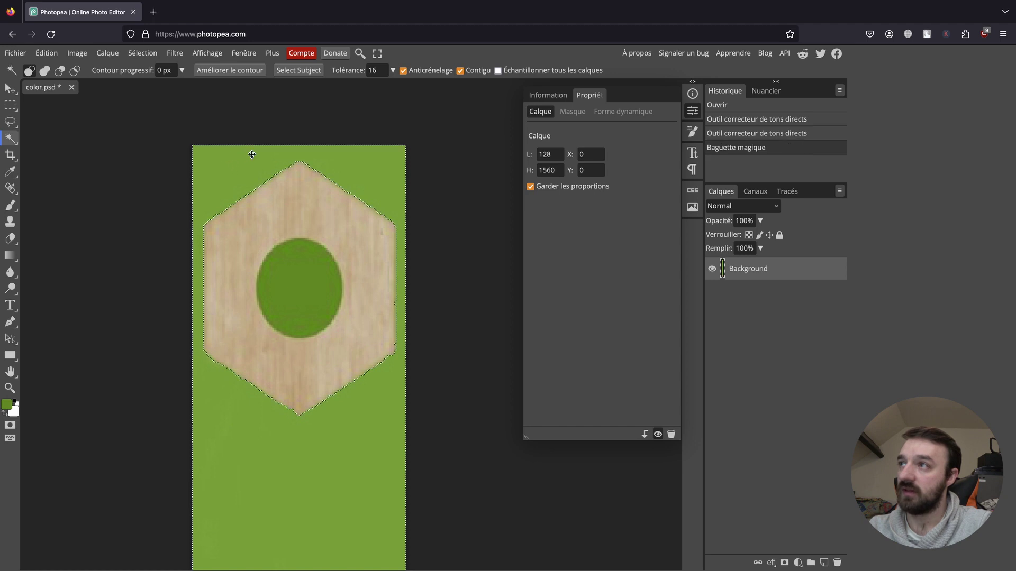
Add the dark green oval at the hexagon's centre, including its edge pixels, to the Magic Wand selection.
{"action": "scroll", "coordinate": [390, 207], "scroll_direction": "down", "scroll_amount": 4}
{"action": "scroll", "coordinate": [391, 207], "scroll_direction": "up", "scroll_amount": 2}
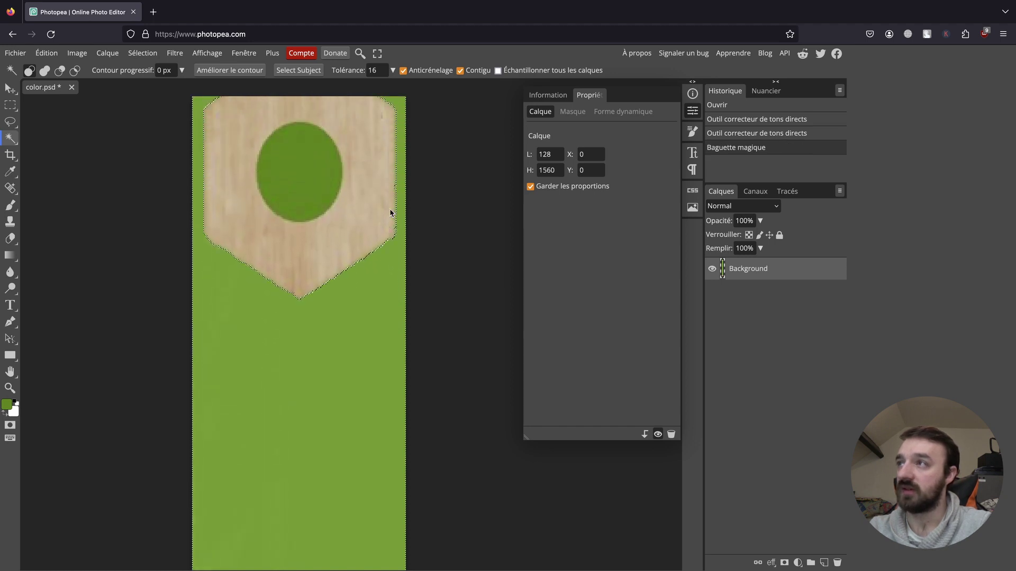
{"action": "key", "text": "shift"}
{"action": "left_click", "coordinate": [276, 192], "text": "shift"}
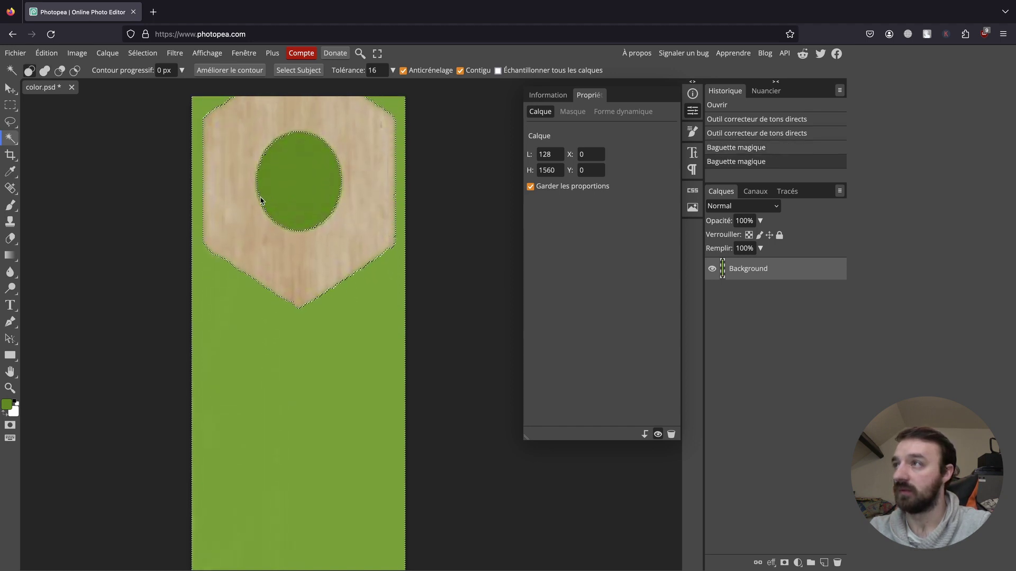
{"action": "left_click", "coordinate": [260, 198], "text": "shift"}
{"action": "left_click", "coordinate": [262, 203], "text": "shift"}
{"action": "left_click", "coordinate": [263, 206], "text": "shift"}
{"action": "left_click", "coordinate": [261, 200], "text": "shift"}
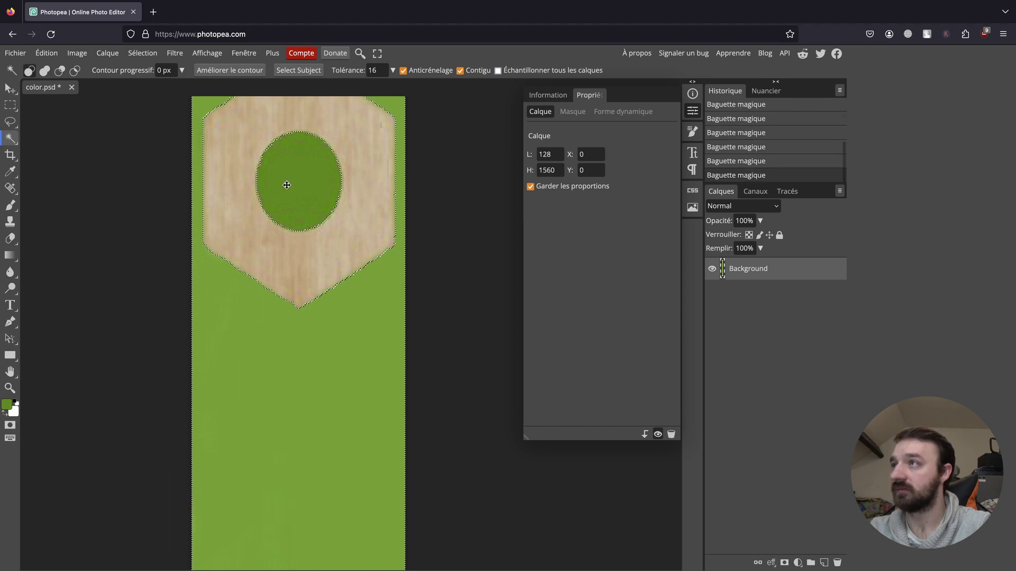
{"action": "left_click", "coordinate": [272, 148], "text": "shift"}
Extend the selection over the blended transition between the green body and the upper edge of the wood band.
{"action": "scroll", "coordinate": [339, 296], "scroll_direction": "down", "scroll_amount": 5}
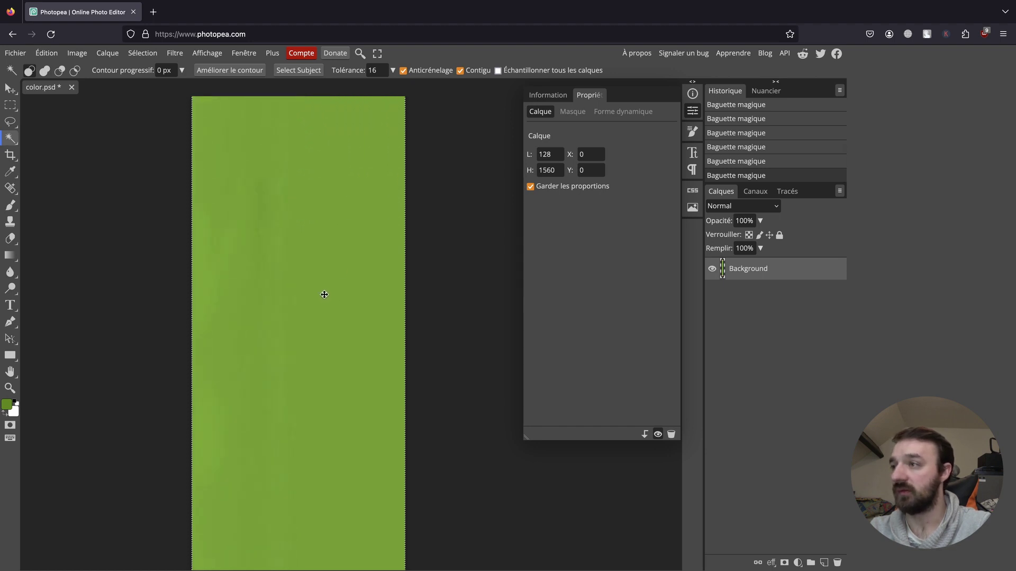
{"action": "scroll", "coordinate": [324, 299], "scroll_direction": "down", "scroll_amount": 5}
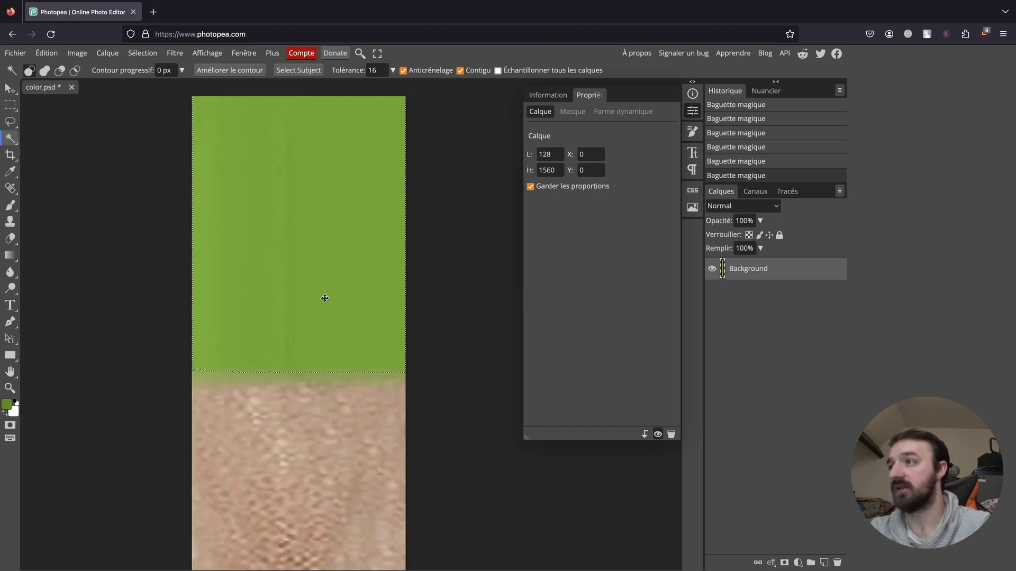
{"action": "key", "text": "shift"}
{"action": "left_click", "coordinate": [204, 376], "text": "shift"}
{"action": "left_click", "coordinate": [204, 380], "text": "shift"}
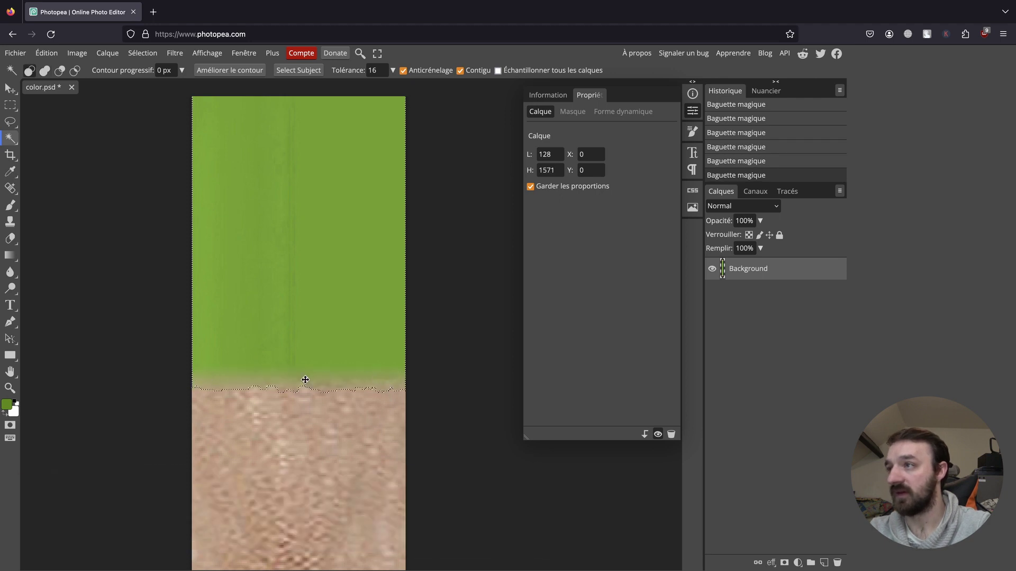
Add the green strip below the wood band and its blended upper edge to the selection.
{"action": "scroll", "coordinate": [357, 385], "scroll_direction": "down", "scroll_amount": 1}
{"action": "scroll", "coordinate": [357, 385], "scroll_direction": "down", "scroll_amount": 4}
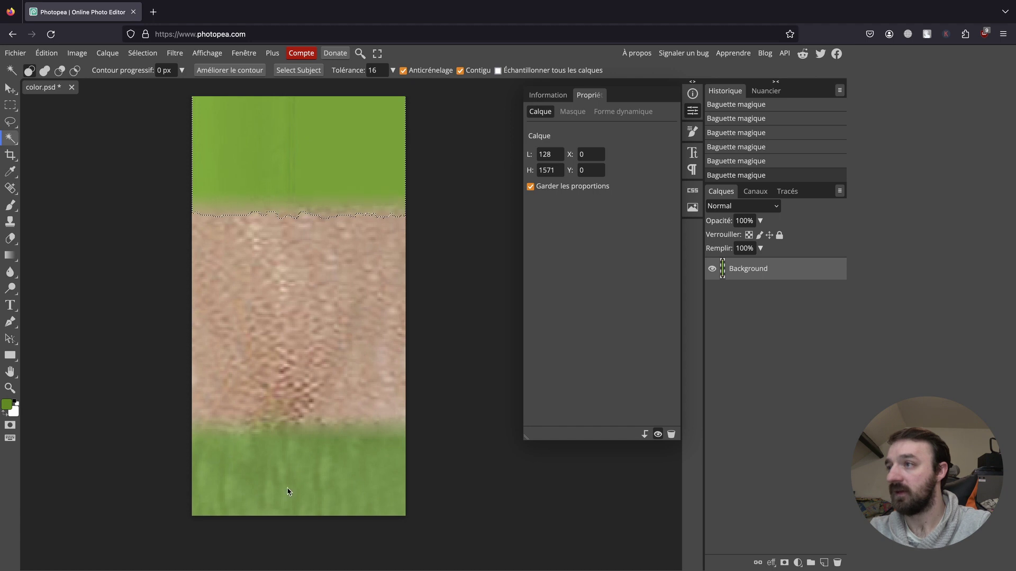
{"action": "left_click", "coordinate": [280, 454], "text": "shift"}
{"action": "left_click", "coordinate": [310, 433], "text": "shift"}
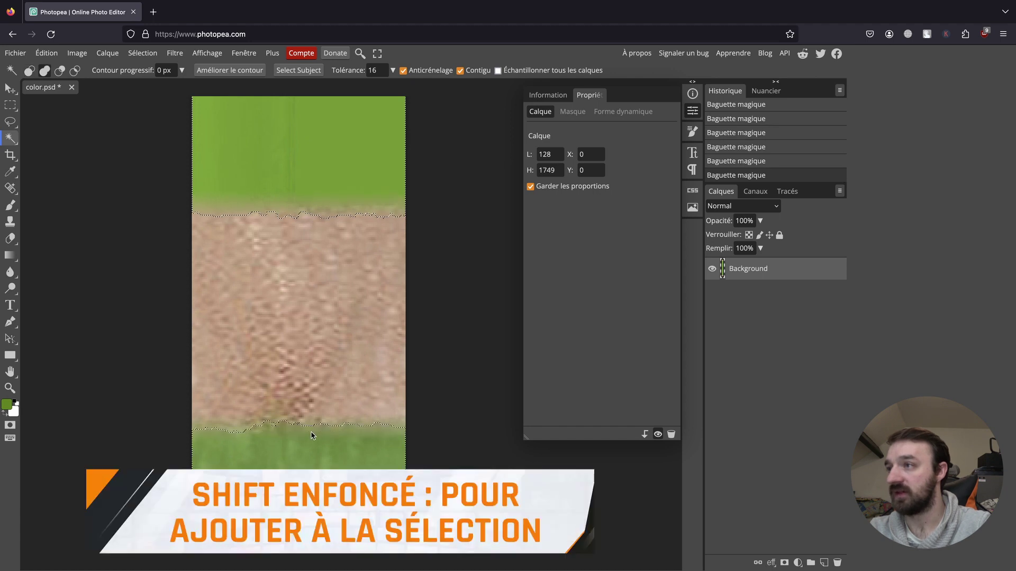
{"action": "left_click", "coordinate": [211, 441], "text": "shift"}
{"action": "left_click", "coordinate": [209, 428], "text": "shift"}
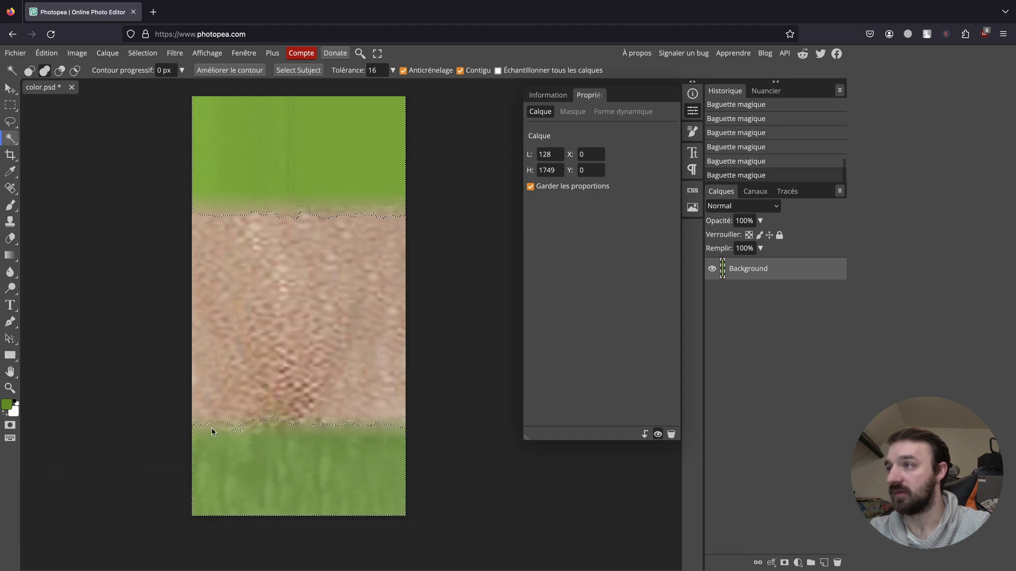
Copy the selected green areas to a new layer and hide the Background layer to check the cut-out.
{"action": "scroll", "coordinate": [249, 432], "scroll_direction": "down", "scroll_amount": 3}
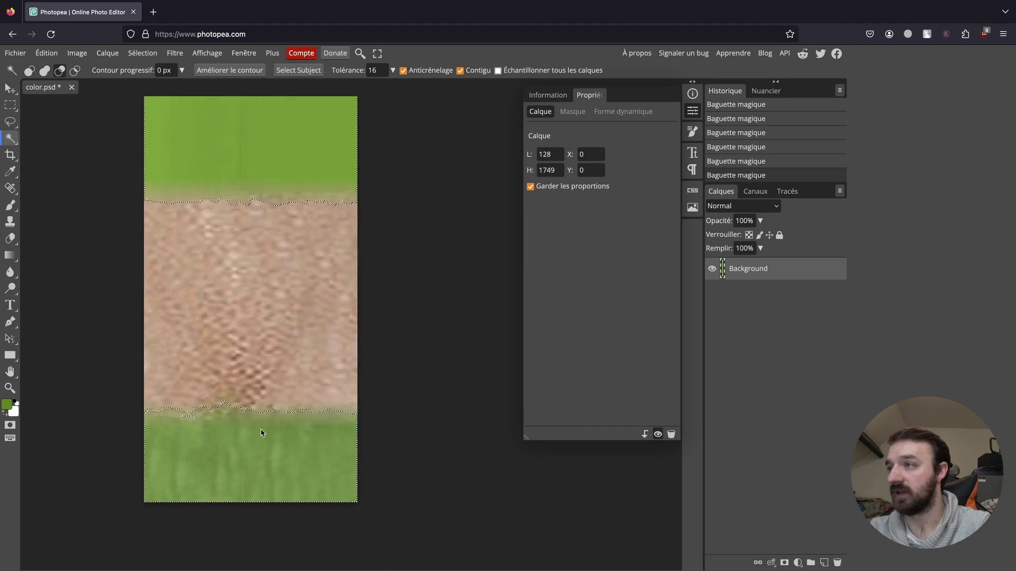
{"action": "scroll", "coordinate": [254, 433], "scroll_direction": "down", "scroll_amount": 1}
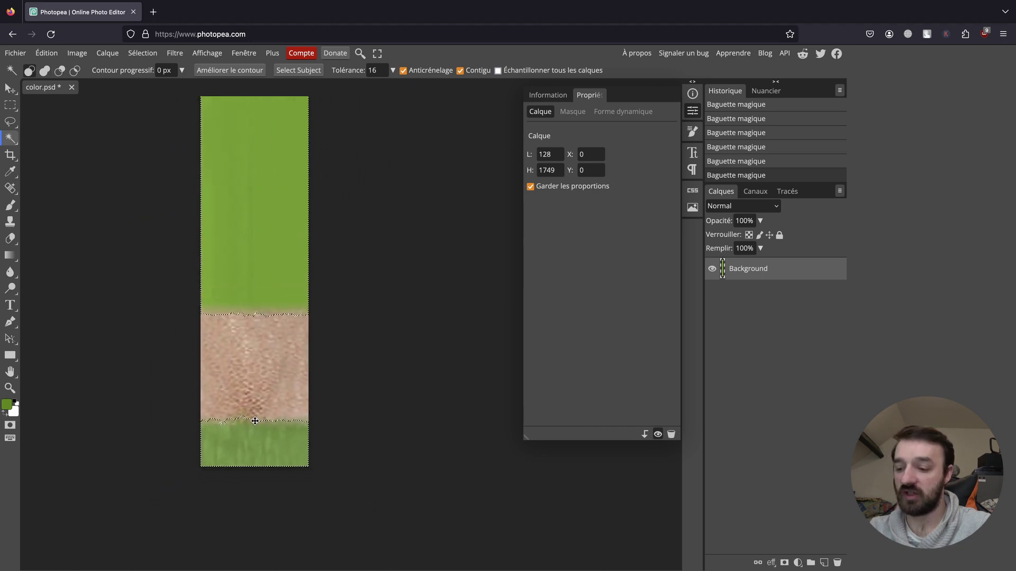
{"action": "key", "text": "ctrl+j"}
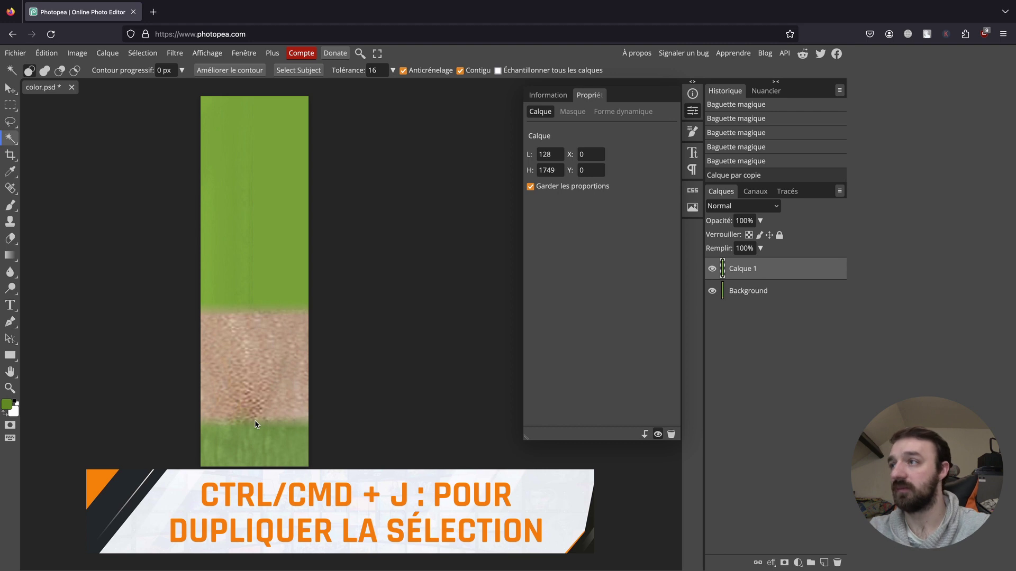
{"action": "scroll", "coordinate": [249, 349], "scroll_direction": "right", "scroll_amount": 2}
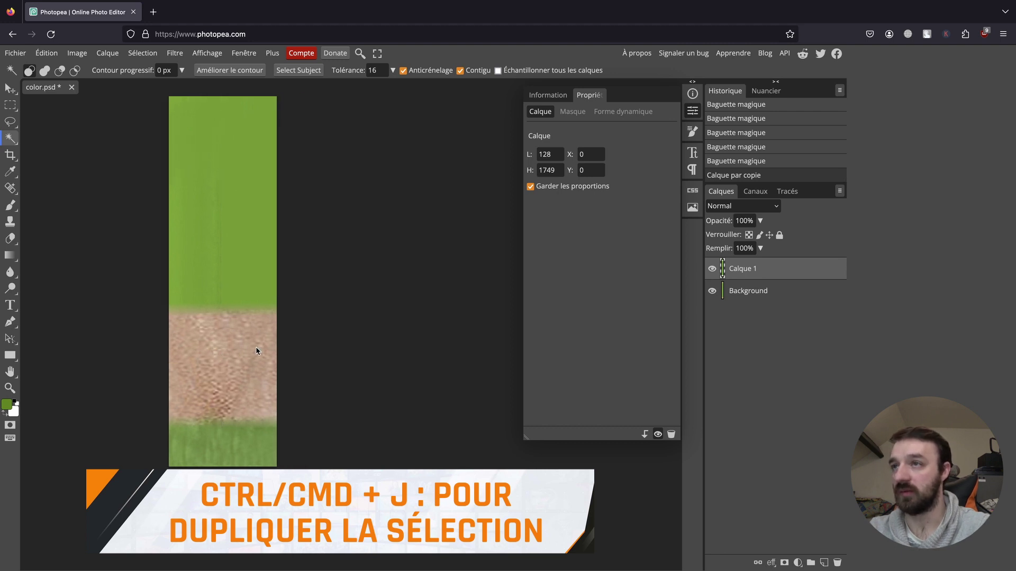
{"action": "left_click", "coordinate": [713, 292]}
{"action": "scroll", "coordinate": [297, 292], "scroll_direction": "down", "scroll_amount": 2}
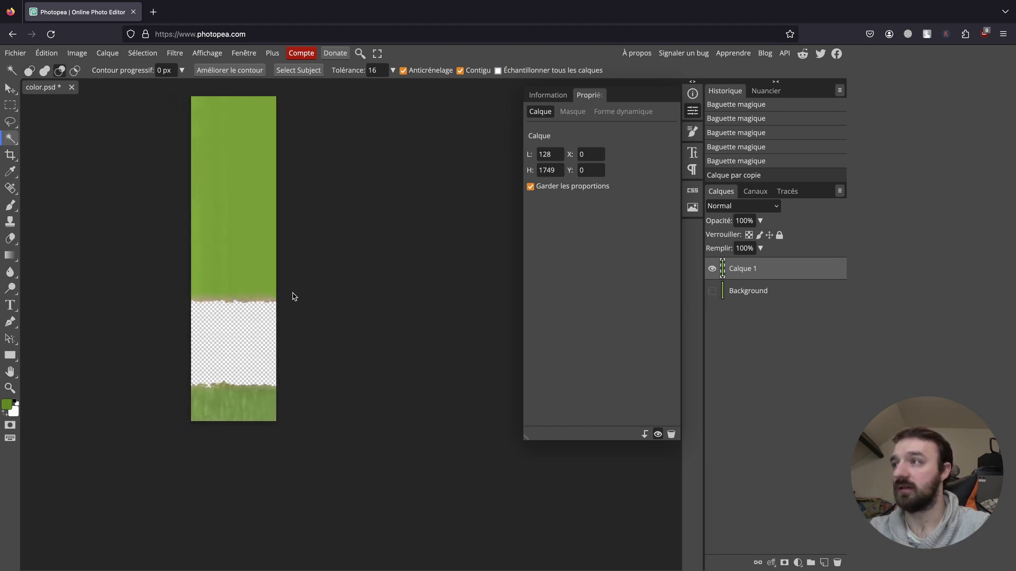
{"action": "scroll", "coordinate": [239, 287], "scroll_direction": "up", "scroll_amount": 3}
{"action": "scroll", "coordinate": [240, 288], "scroll_direction": "down", "scroll_amount": 2}
{"action": "scroll", "coordinate": [240, 287], "scroll_direction": "down", "scroll_amount": 1}
{"action": "scroll", "coordinate": [241, 287], "scroll_direction": "up", "scroll_amount": 5}
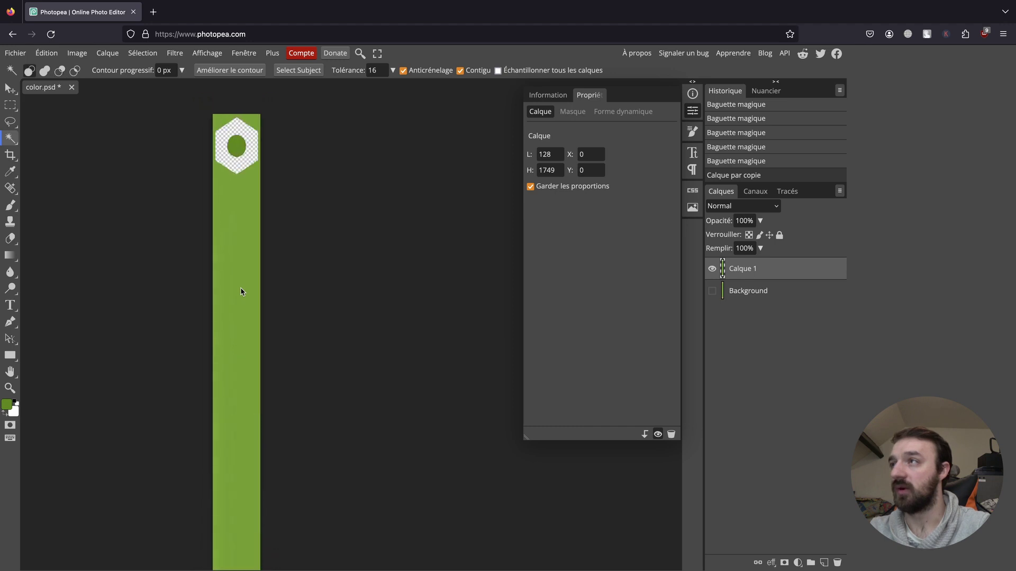
{"action": "scroll", "coordinate": [240, 290], "scroll_direction": "down", "scroll_amount": 1}
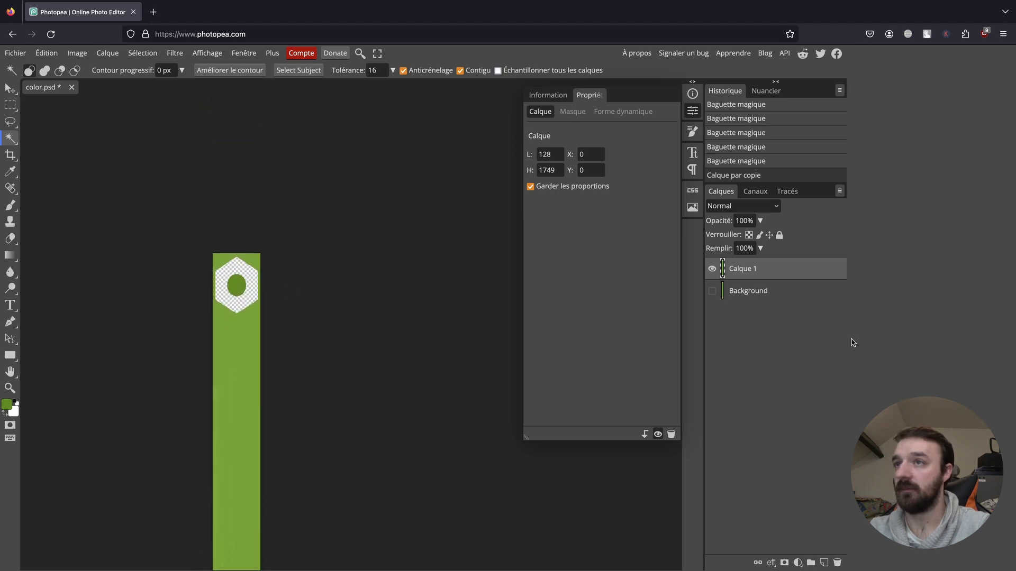
Show the Background layer and add a Hue/Saturation adjustment layer above Calque 1 with hue -68 and saturation 28.
{"action": "left_click", "coordinate": [713, 291]}
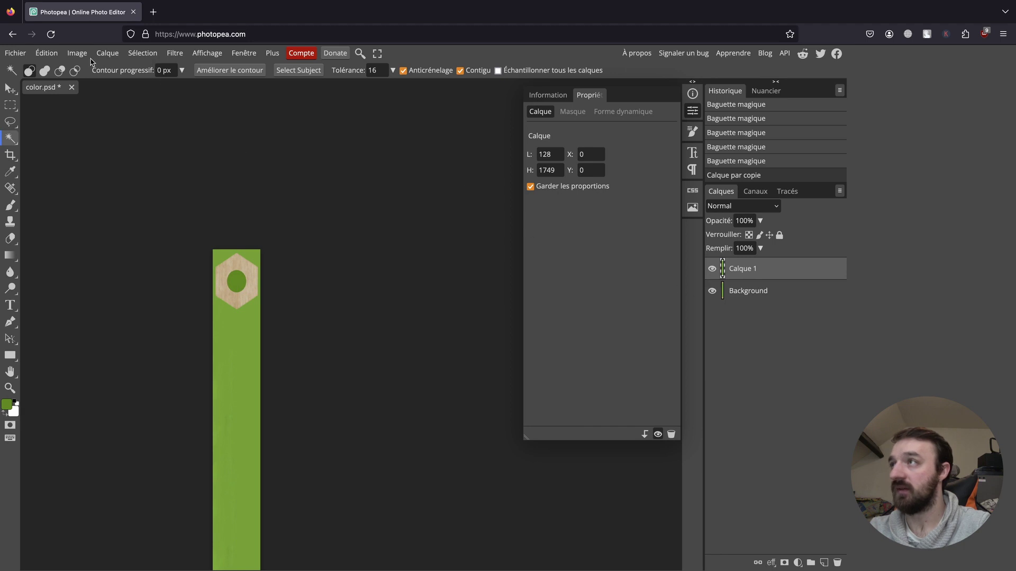
{"action": "left_click", "coordinate": [107, 53]}
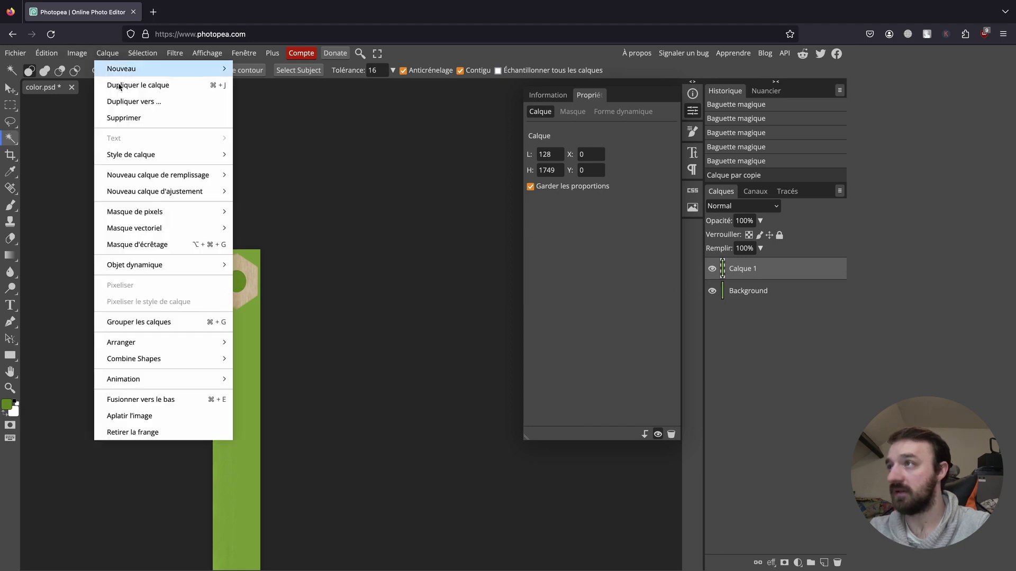
{"action": "mouse_move", "coordinate": [196, 193]}
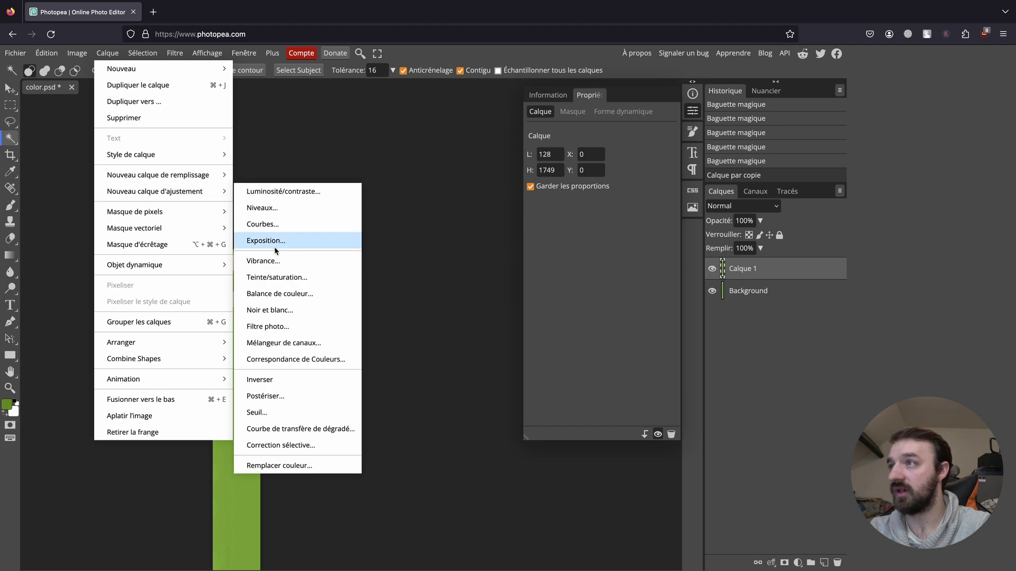
{"action": "left_click", "coordinate": [283, 279]}
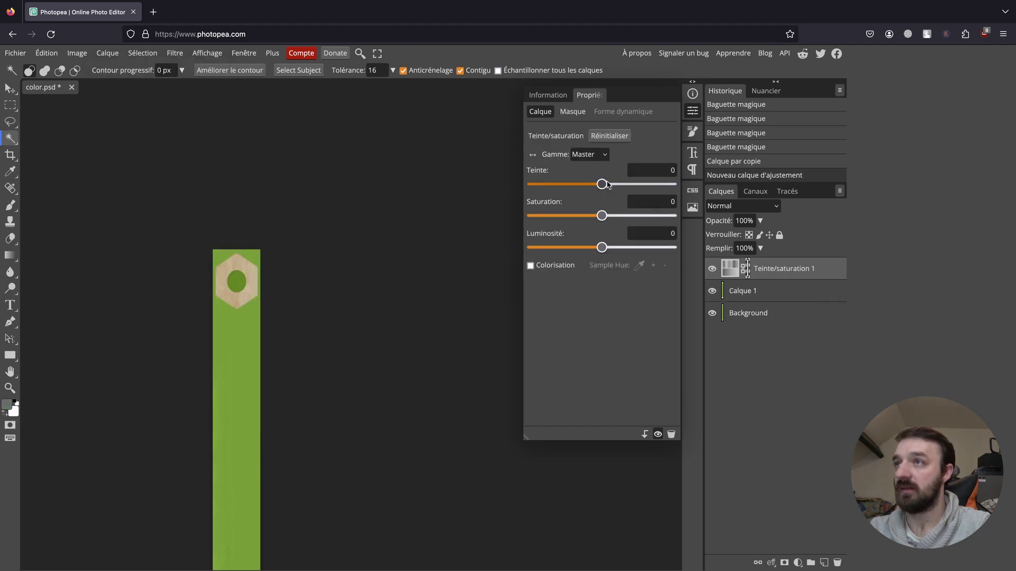
{"action": "mouse_move", "coordinate": [602, 184]}
{"action": "left_mouse_down"}
{"action": "mouse_move", "coordinate": [574, 185]}
{"action": "mouse_move", "coordinate": [653, 189]}
{"action": "mouse_move", "coordinate": [577, 188]}
{"action": "left_mouse_up"}
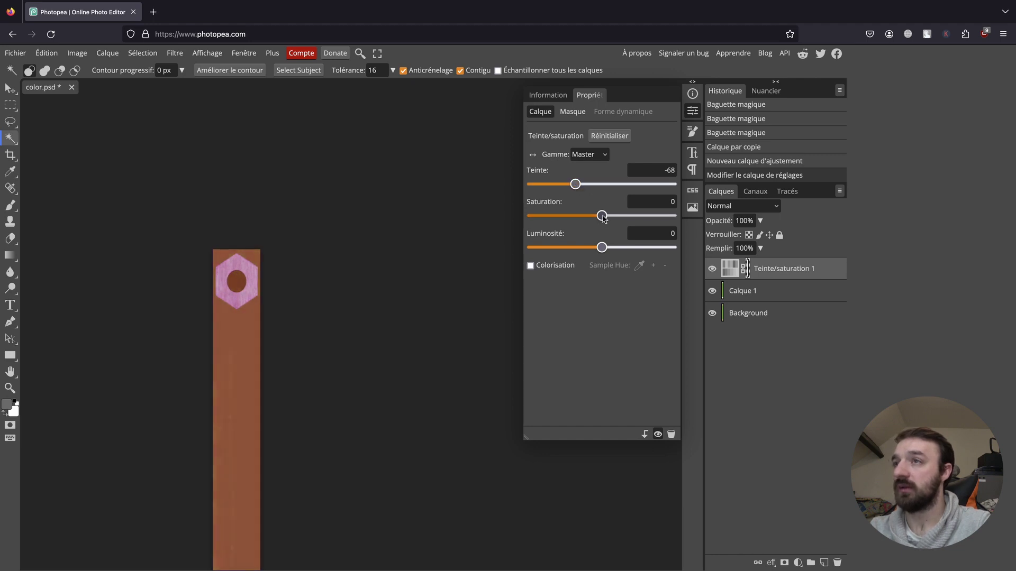
{"action": "mouse_move", "coordinate": [603, 215]}
{"action": "left_mouse_down"}
{"action": "mouse_move", "coordinate": [531, 217]}
{"action": "mouse_move", "coordinate": [633, 218]}
{"action": "mouse_move", "coordinate": [623, 218]}
{"action": "left_mouse_up"}
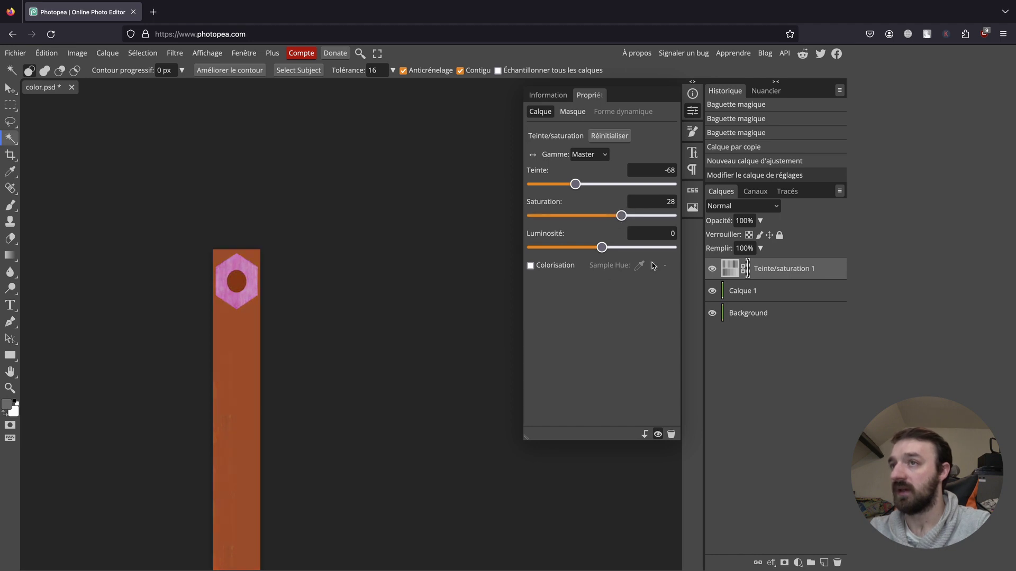
Try a lightness of 30 on the Hue/Saturation adjustment and set it back to 0.
{"action": "mouse_move", "coordinate": [601, 248]}
{"action": "left_mouse_down"}
{"action": "mouse_move", "coordinate": [548, 249]}
{"action": "mouse_move", "coordinate": [624, 251]}
{"action": "left_mouse_up"}
{"action": "left_click", "coordinate": [658, 233]}
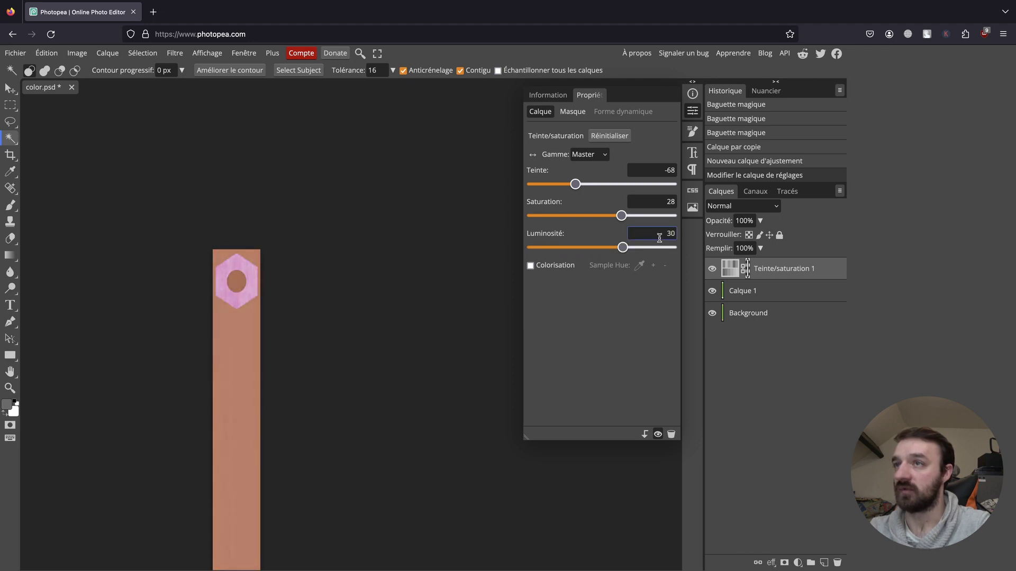
{"action": "key", "text": "BackSpace"}
{"action": "key", "text": "BackSpace"}
{"action": "type", "text": "0"}
{"action": "key", "text": "Return"}
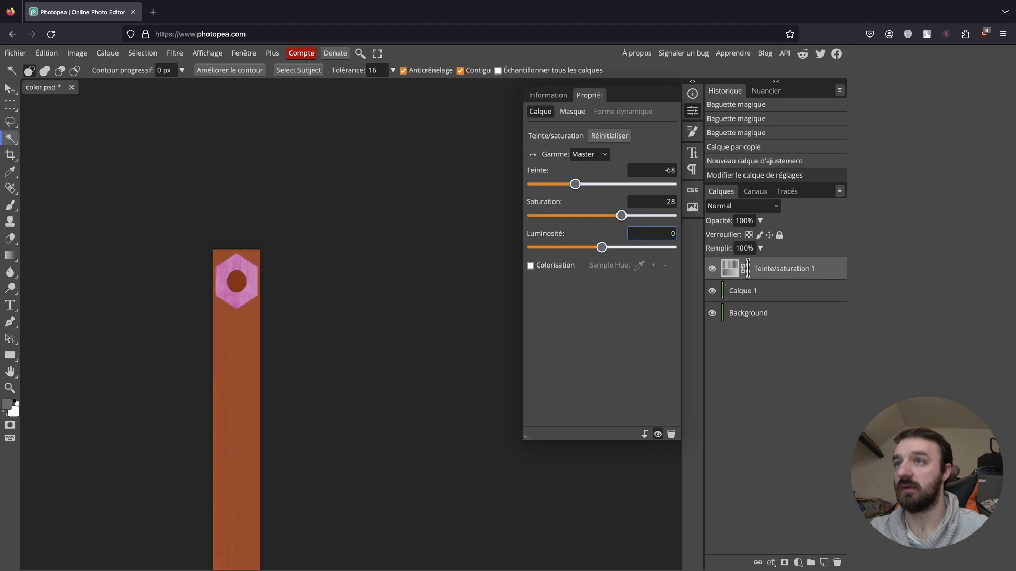
Clip the Hue/Saturation adjustment layer to Calque 1 so it recolours only the cut-out areas.
{"action": "scroll", "coordinate": [300, 298], "scroll_direction": "down", "scroll_amount": 3}
{"action": "scroll", "coordinate": [301, 297], "scroll_direction": "up", "scroll_amount": 1}
{"action": "scroll", "coordinate": [300, 298], "scroll_direction": "down", "scroll_amount": 3}
{"action": "scroll", "coordinate": [300, 296], "scroll_direction": "down", "scroll_amount": 3}
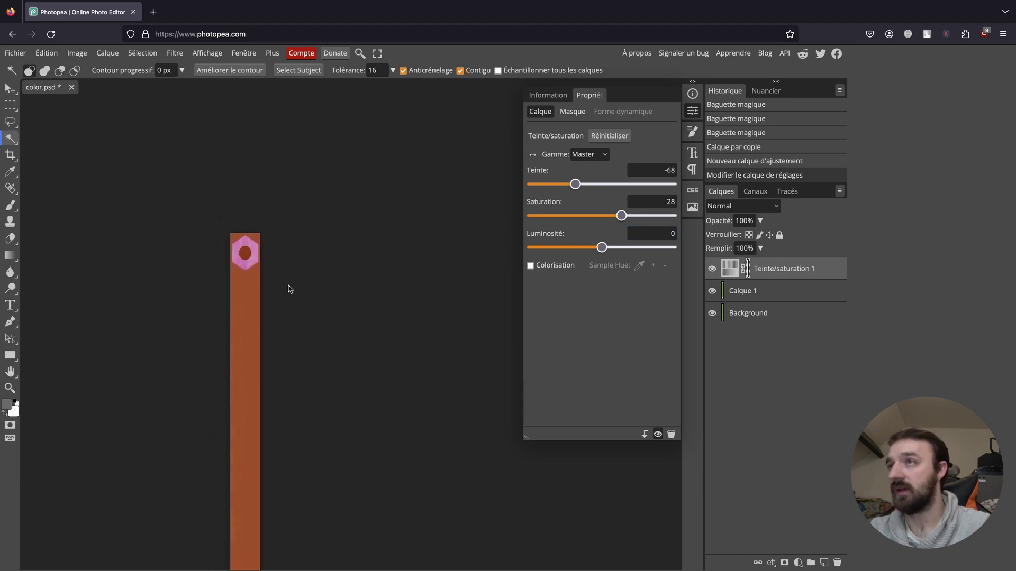
{"action": "scroll", "coordinate": [279, 283], "scroll_direction": "down", "scroll_amount": 2}
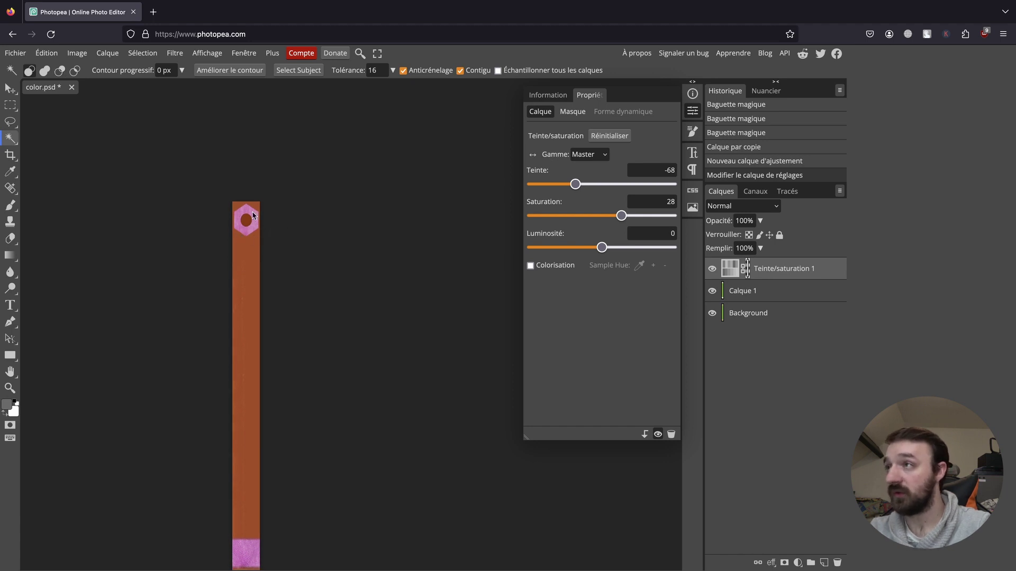
{"action": "key", "text": "alt"}
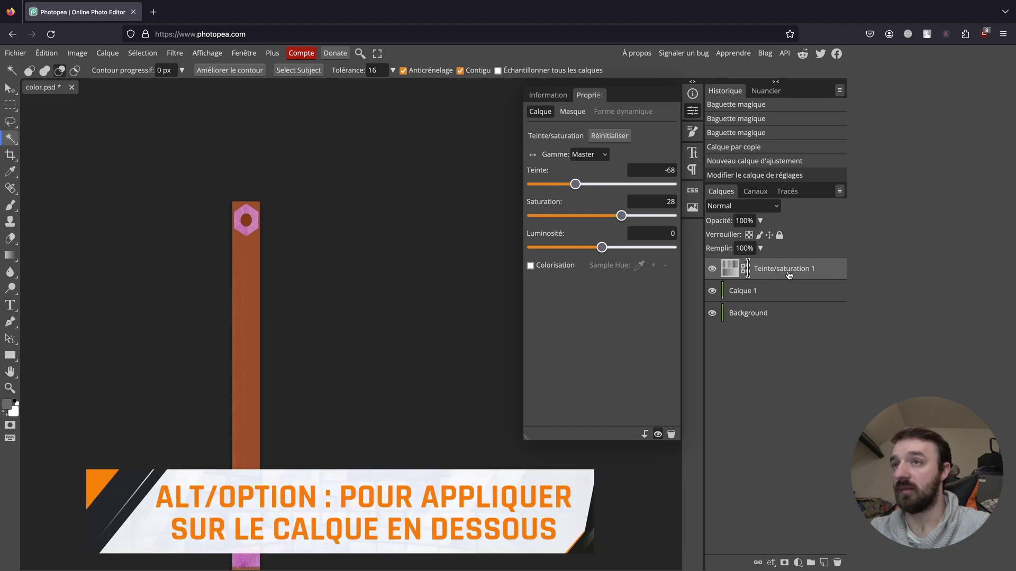
{"action": "left_click", "coordinate": [792, 274], "text": "alt"}
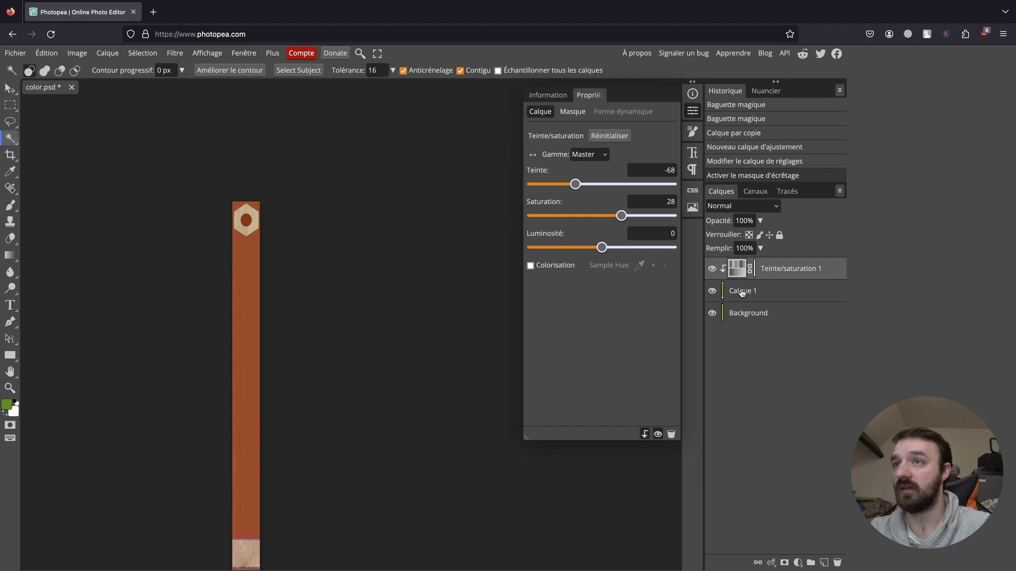
Add a pixel mask to Calque 1 and ready the Eraser with white as foreground and black as background.
{"action": "scroll", "coordinate": [253, 257], "scroll_direction": "down", "scroll_amount": 2}
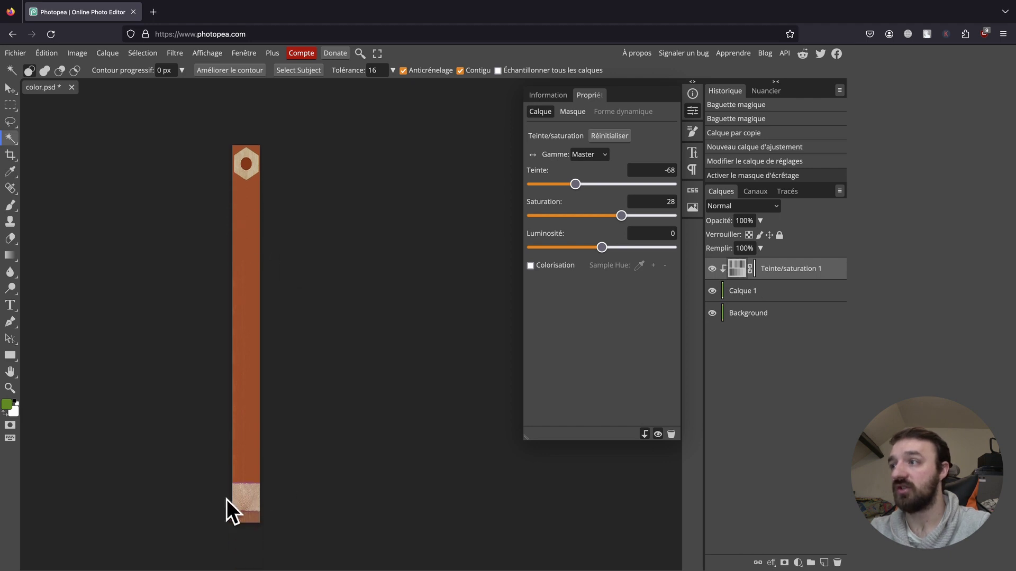
{"action": "scroll", "coordinate": [261, 315], "scroll_direction": "down", "scroll_amount": 1}
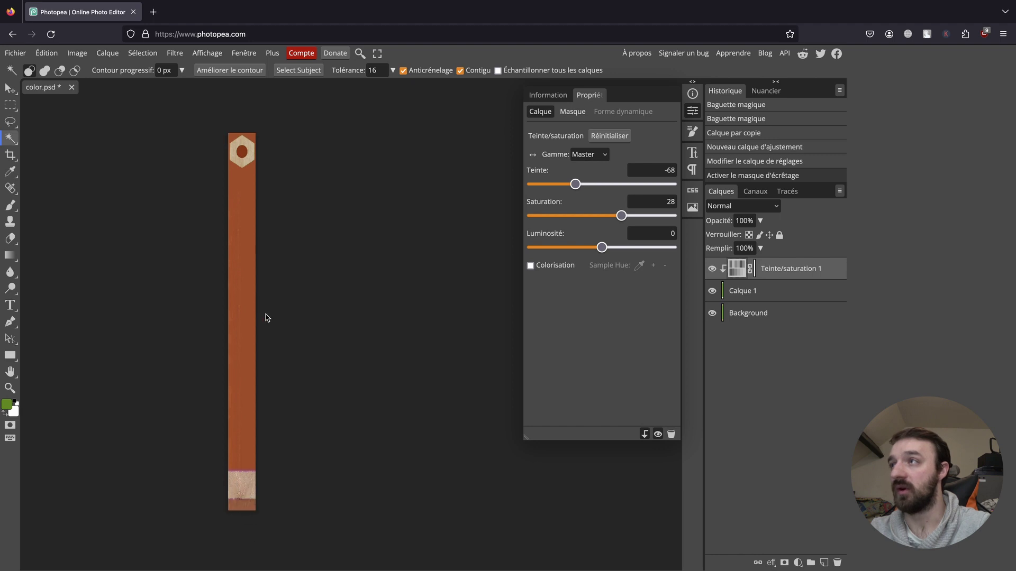
{"action": "scroll", "coordinate": [231, 490], "scroll_direction": "up", "scroll_amount": 5}
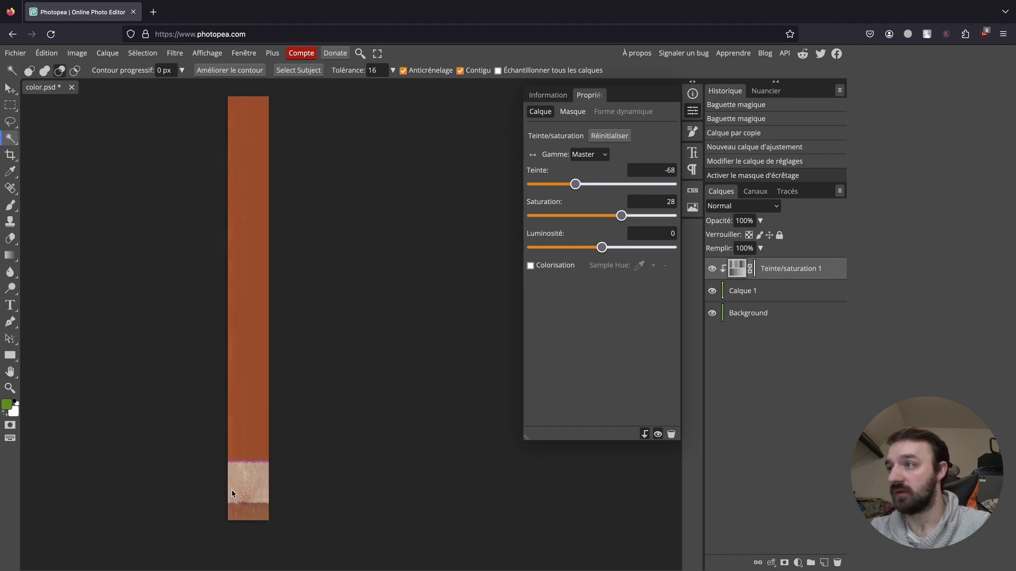
{"action": "scroll", "coordinate": [242, 488], "scroll_direction": "up", "scroll_amount": 3}
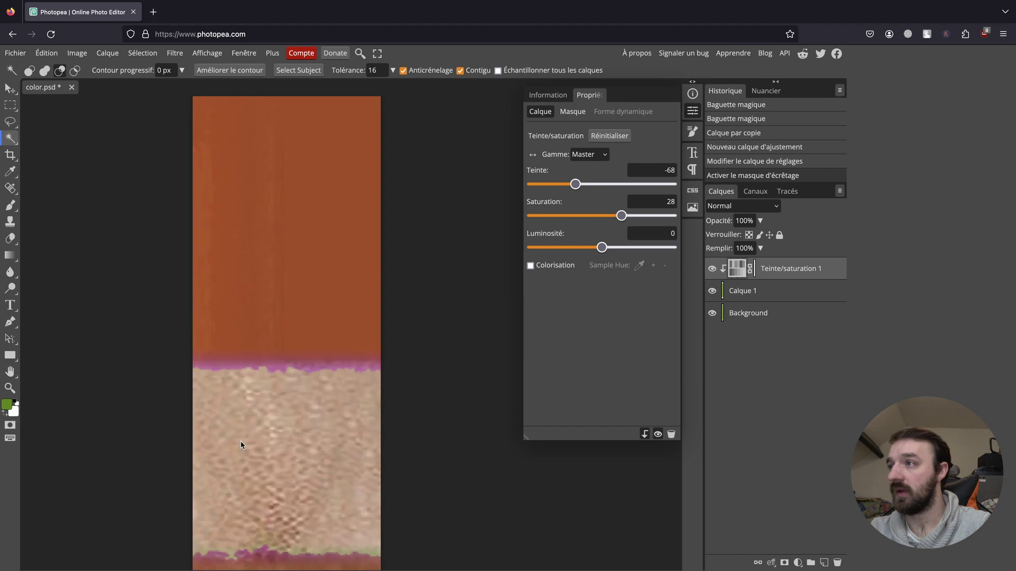
{"action": "scroll", "coordinate": [344, 390], "scroll_direction": "down", "scroll_amount": 2}
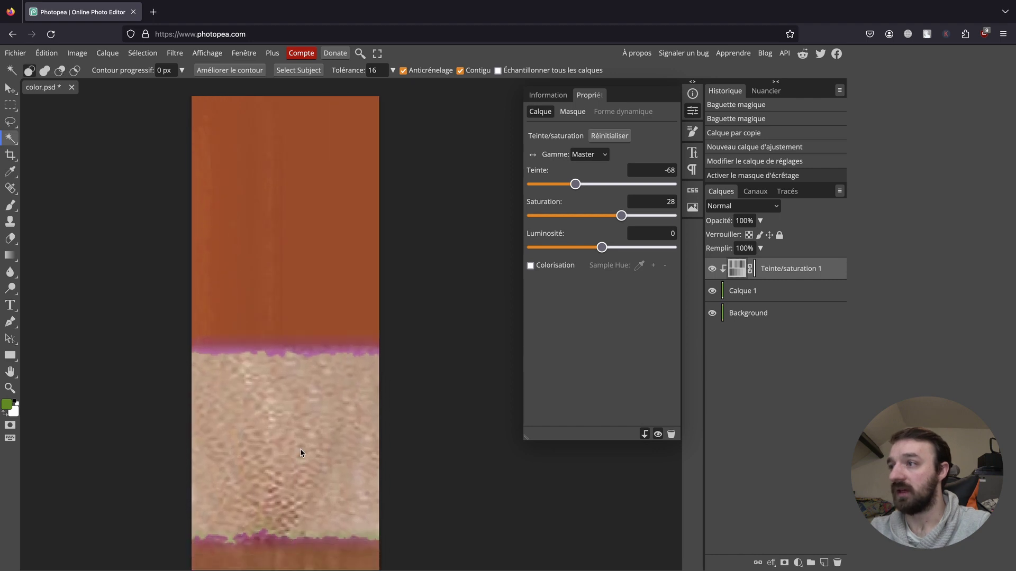
{"action": "left_click", "coordinate": [762, 292]}
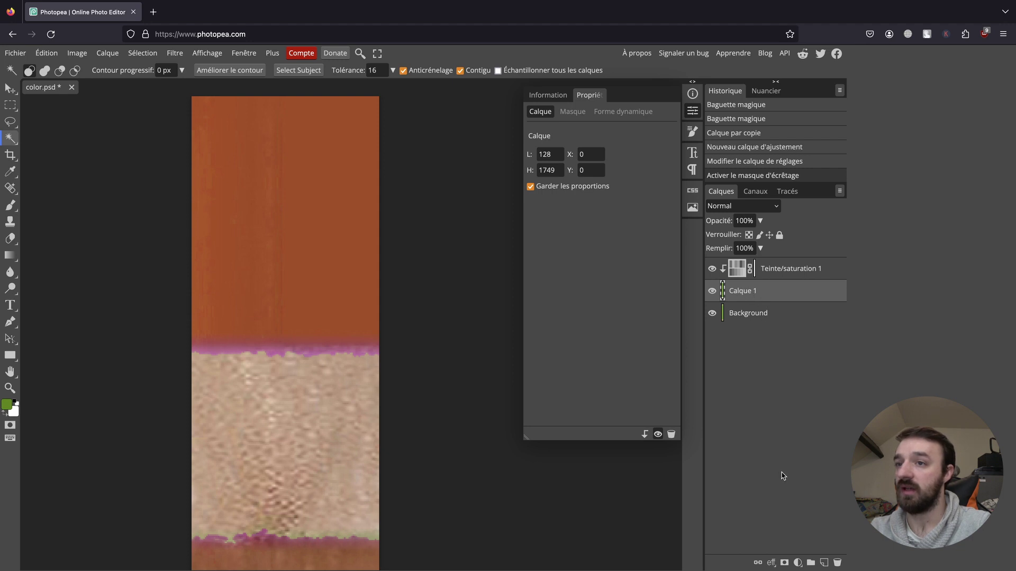
{"action": "left_click", "coordinate": [785, 563]}
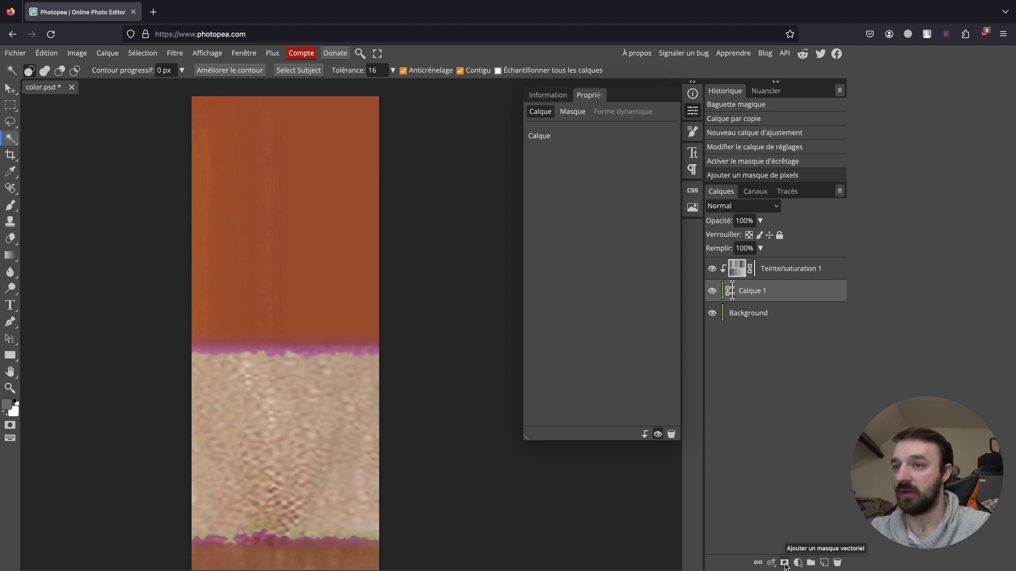
{"action": "scroll", "coordinate": [237, 369], "scroll_direction": "down", "scroll_amount": 2}
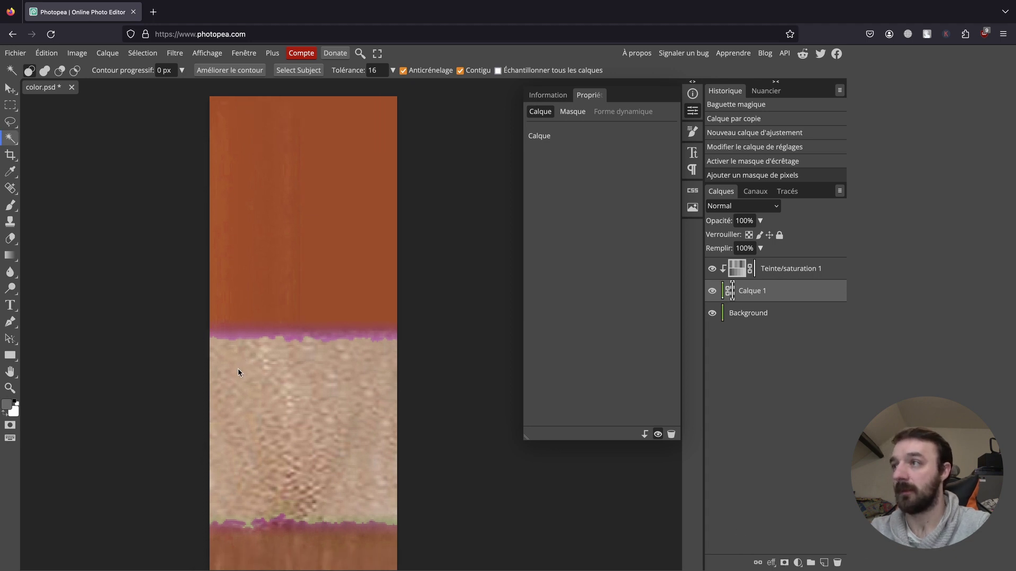
{"action": "key", "text": "e"}
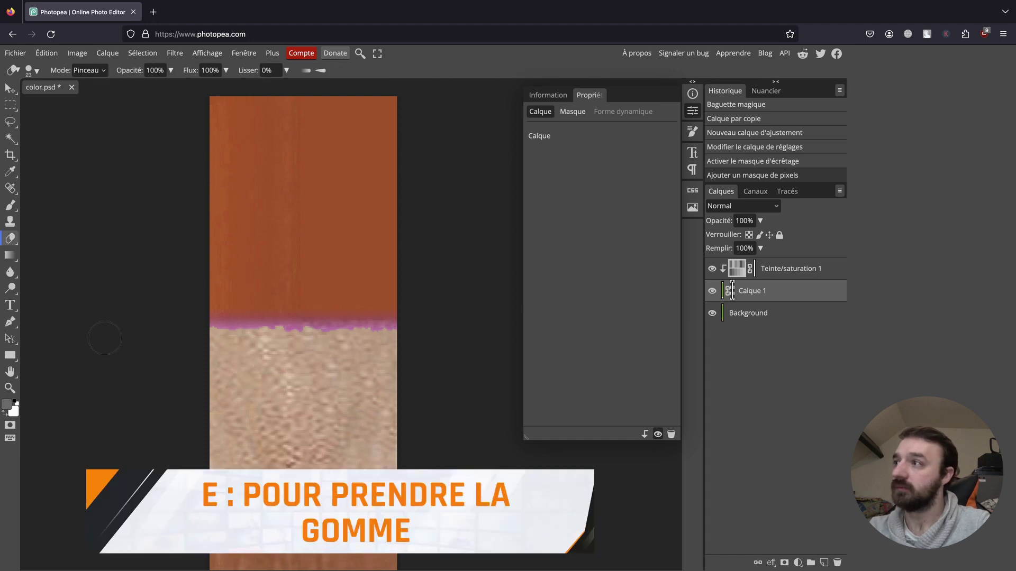
{"action": "left_click", "coordinate": [17, 405]}
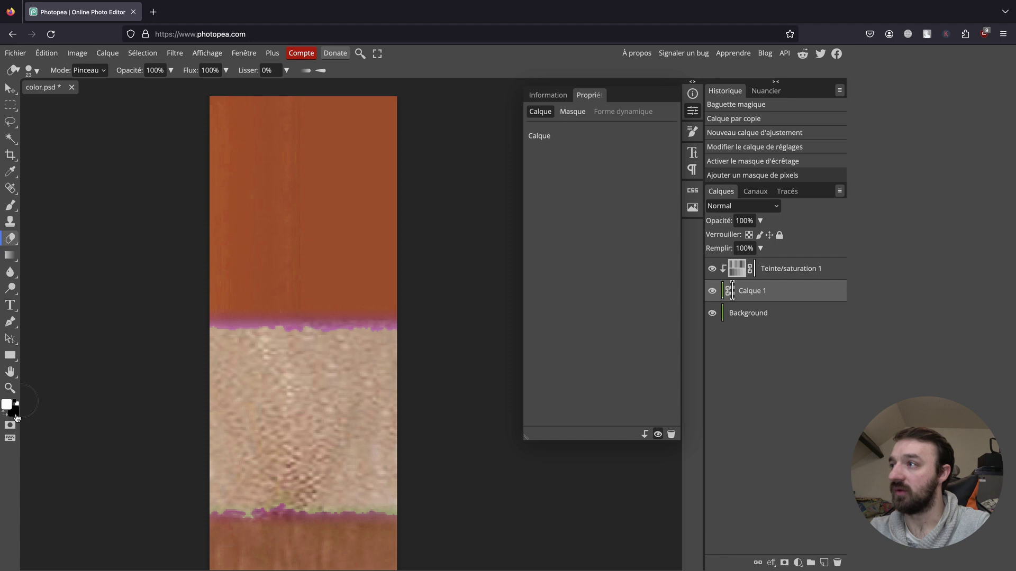
Try masking the fringe along the wood band's upper edge with the hard eraser, and restore it with the colours swapped.
{"action": "left_click_drag", "start_coordinate": [213, 340], "coordinate": [391, 341]}
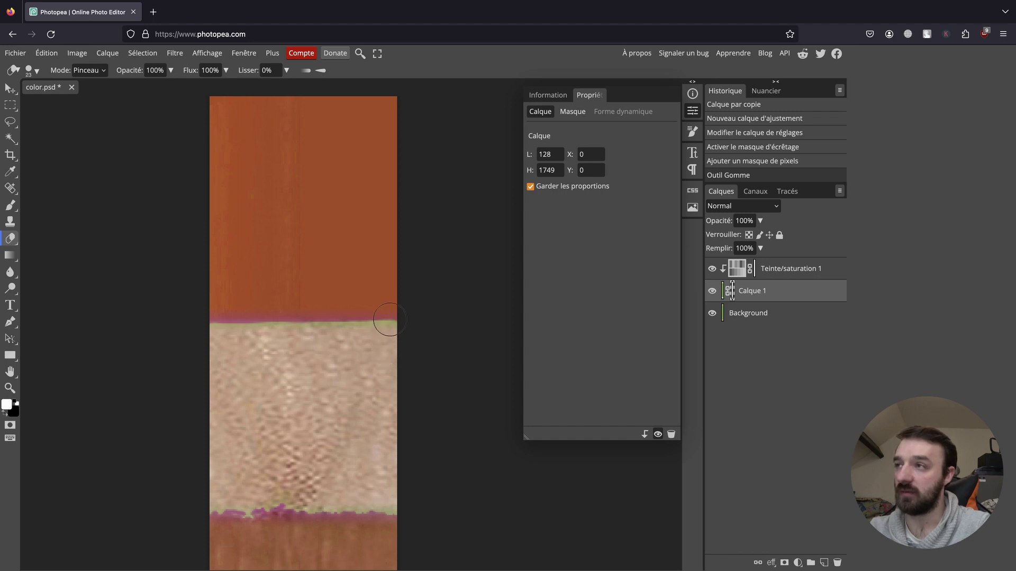
{"action": "key", "text": "x"}
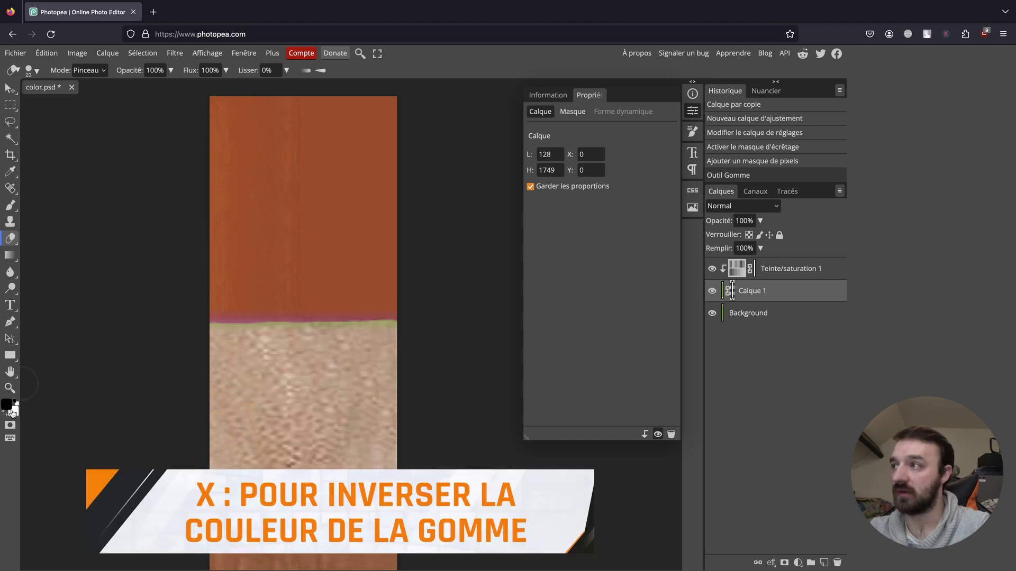
{"action": "key", "text": "x"}
{"action": "key", "text": "x"}
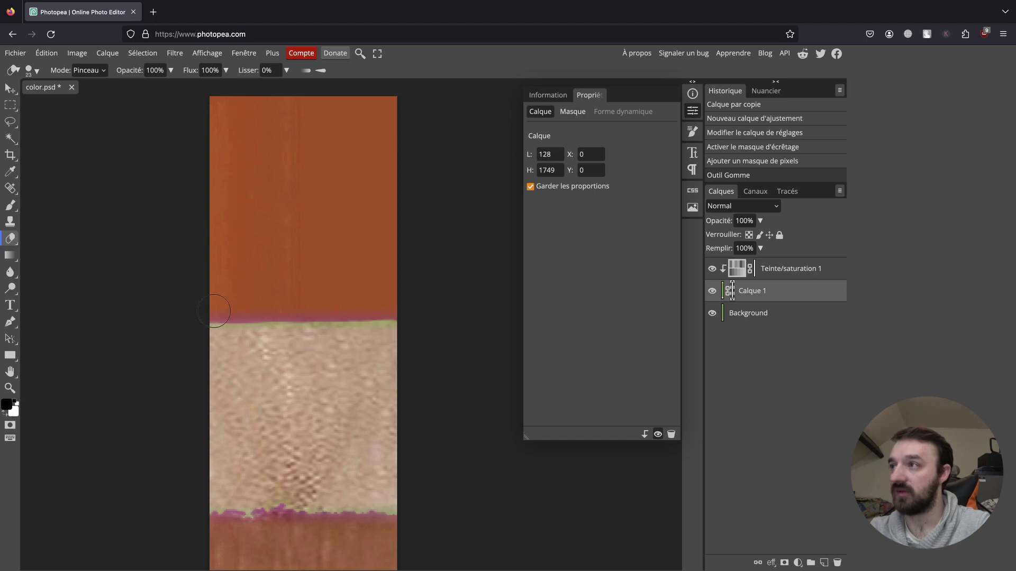
{"action": "mouse_move", "coordinate": [248, 311]}
{"action": "left_mouse_down"}
{"action": "mouse_move", "coordinate": [400, 309]}
{"action": "mouse_move", "coordinate": [183, 314]}
{"action": "mouse_move", "coordinate": [402, 315]}
{"action": "left_mouse_up"}
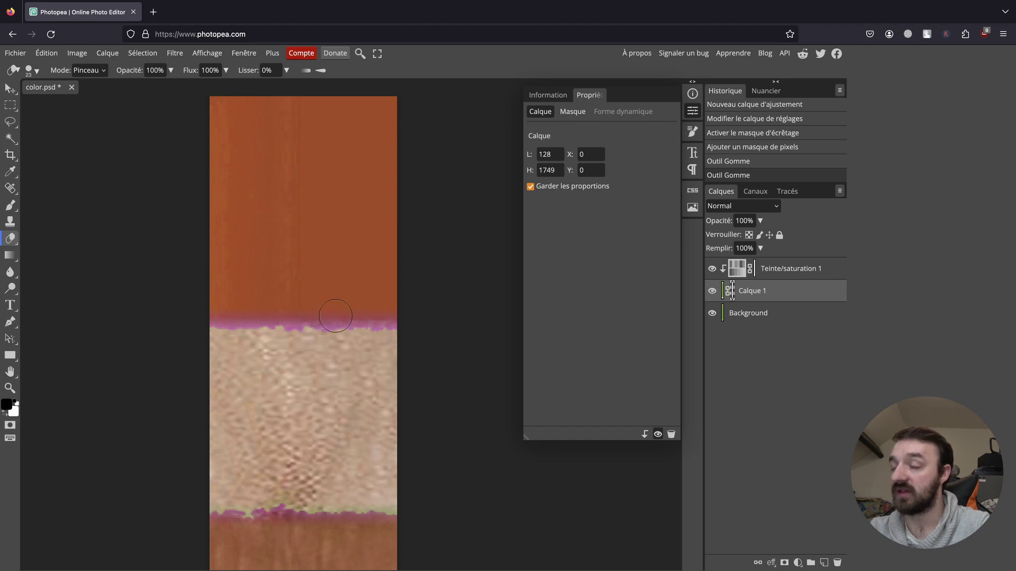
Choose the soft round eraser tip and mask out the purple fringe along the wood band's upper edge, using black as background.
{"action": "right_click", "coordinate": [271, 367]}
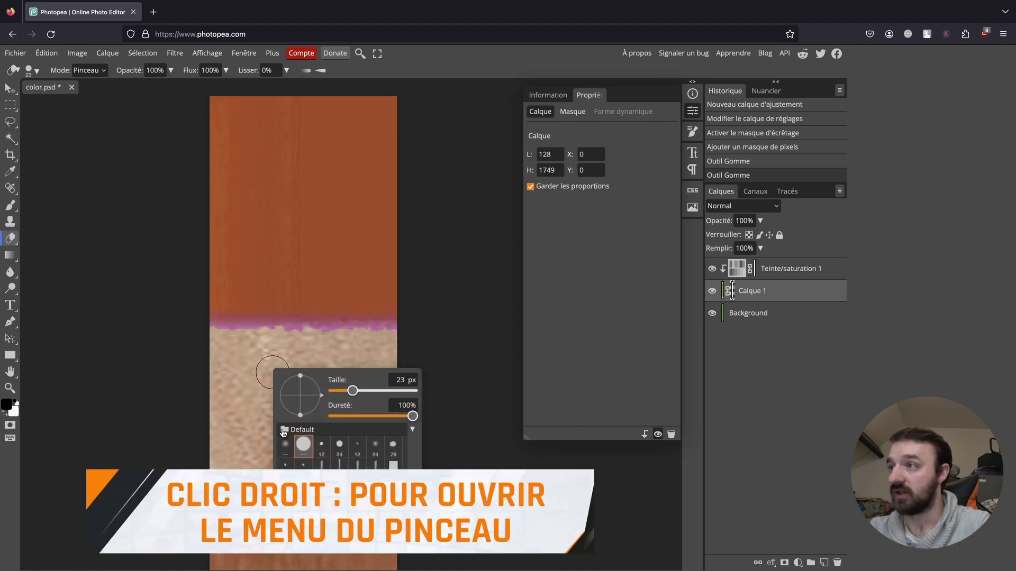
{"action": "left_click", "coordinate": [285, 444]}
{"action": "left_click", "coordinate": [223, 349]}
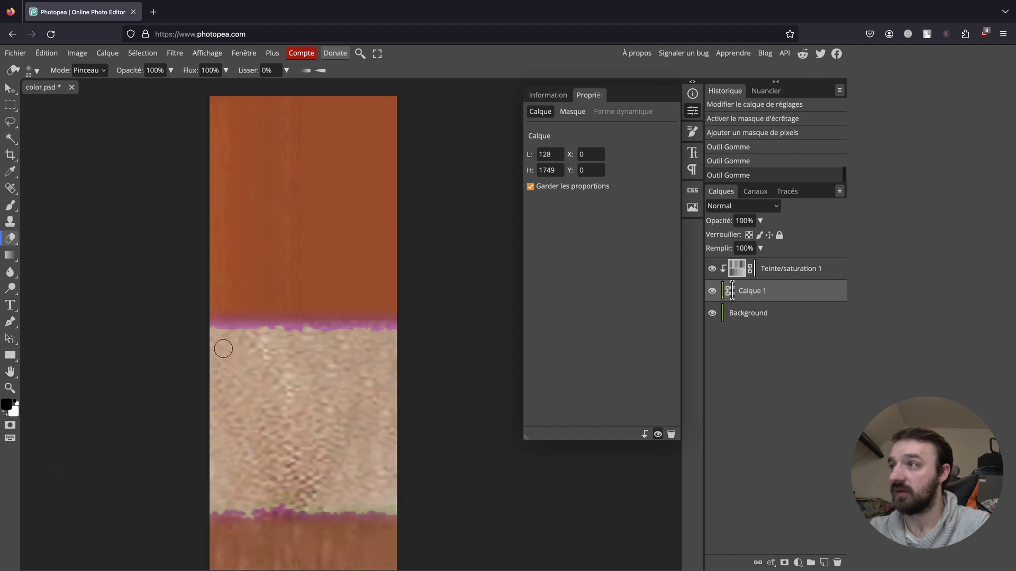
{"action": "left_click_drag", "start_coordinate": [229, 337], "coordinate": [299, 340]}
{"action": "key", "text": "x"}
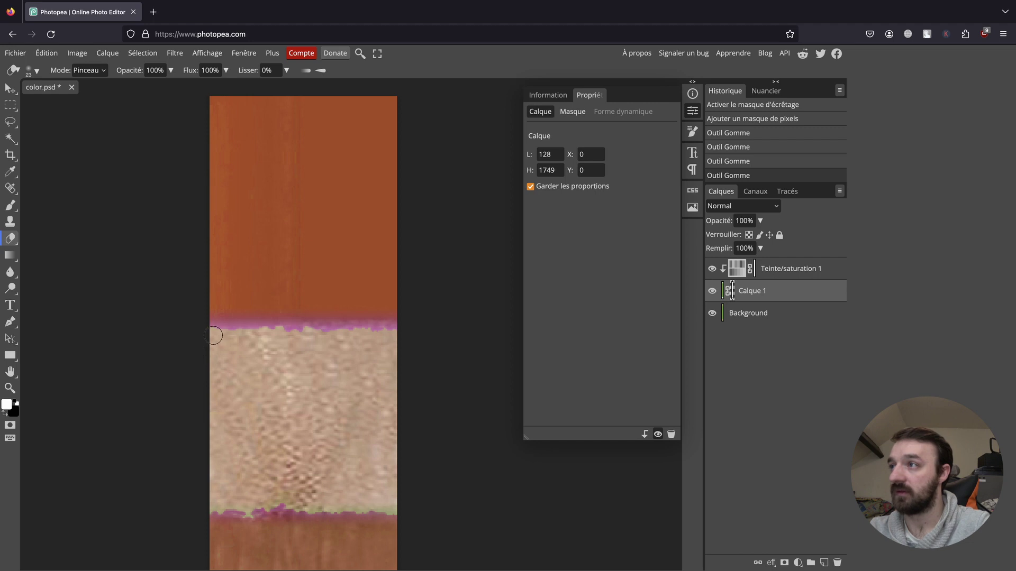
{"action": "left_click_drag", "start_coordinate": [216, 336], "coordinate": [405, 339]}
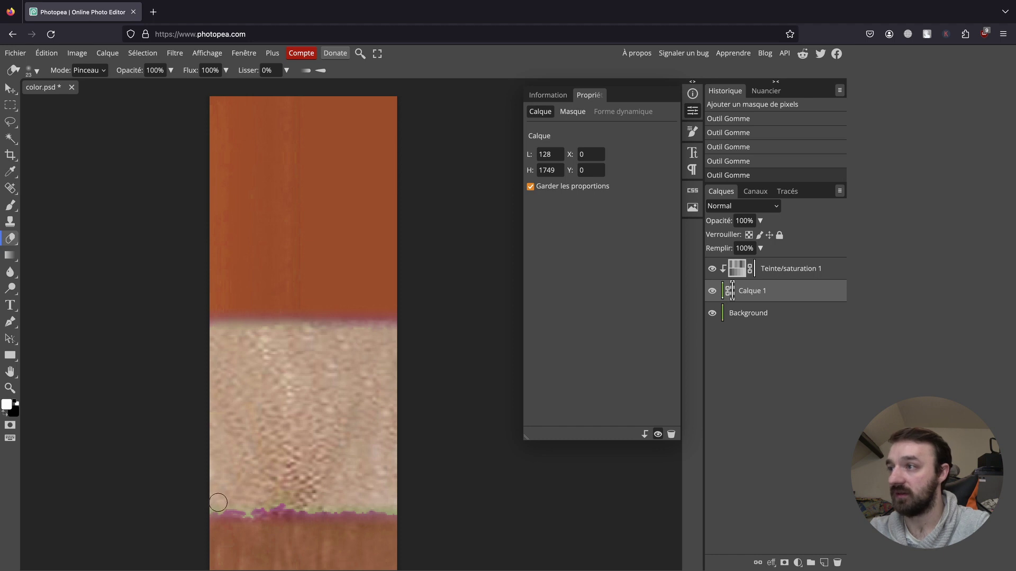
Mask out the purple fringe along the wood band's lower edge on Calque 1 with the soft eraser.
{"action": "left_click_drag", "start_coordinate": [271, 499], "coordinate": [294, 499]}
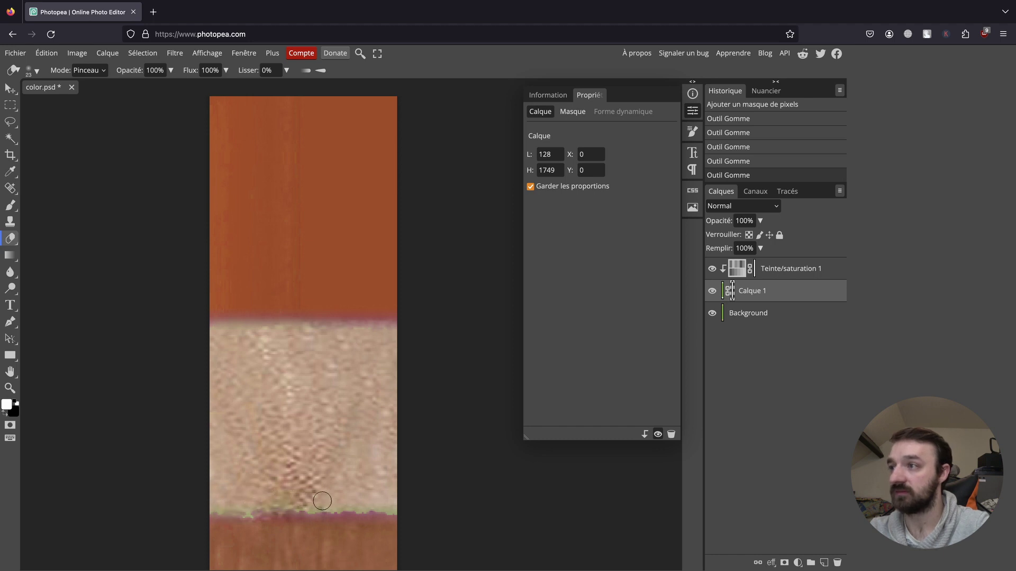
{"action": "left_click_drag", "start_coordinate": [391, 503], "coordinate": [310, 501]}
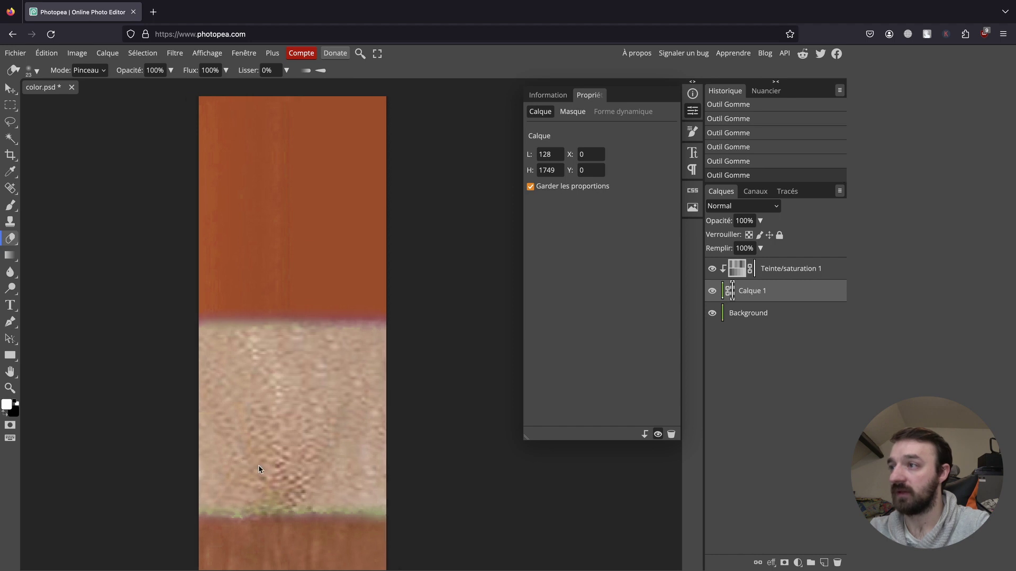
{"action": "scroll", "coordinate": [233, 495], "scroll_direction": "down", "scroll_amount": 2}
{"action": "scroll", "coordinate": [254, 491], "scroll_direction": "down", "scroll_amount": 4}
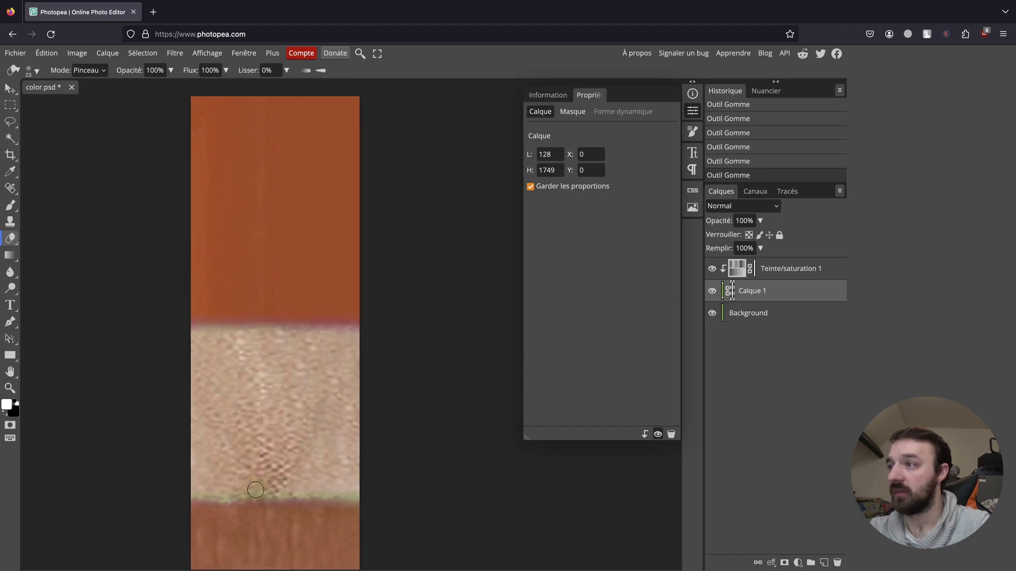
{"action": "scroll", "coordinate": [246, 493], "scroll_direction": "down", "scroll_amount": 4}
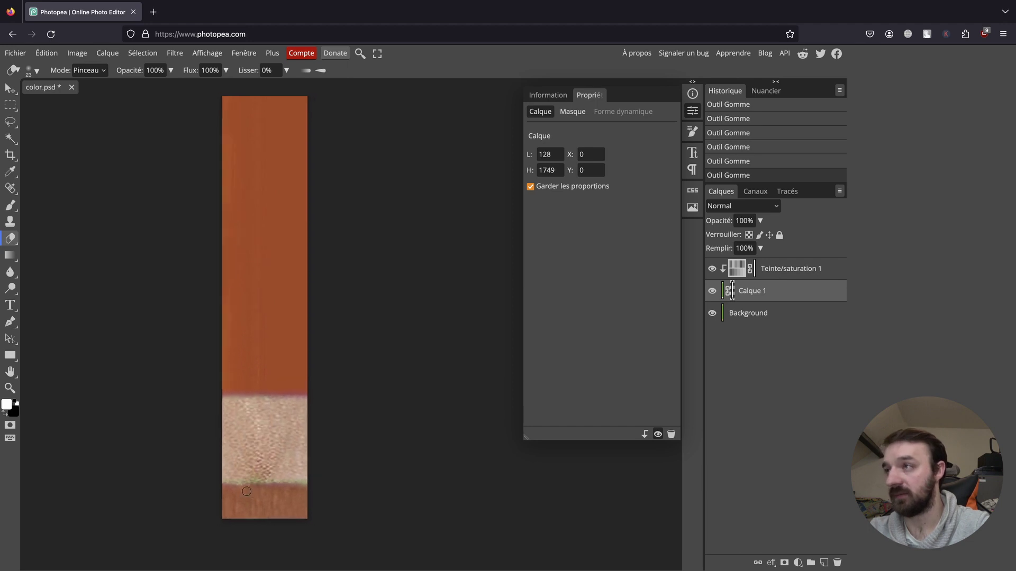
{"action": "scroll", "coordinate": [251, 487], "scroll_direction": "down", "scroll_amount": 3}
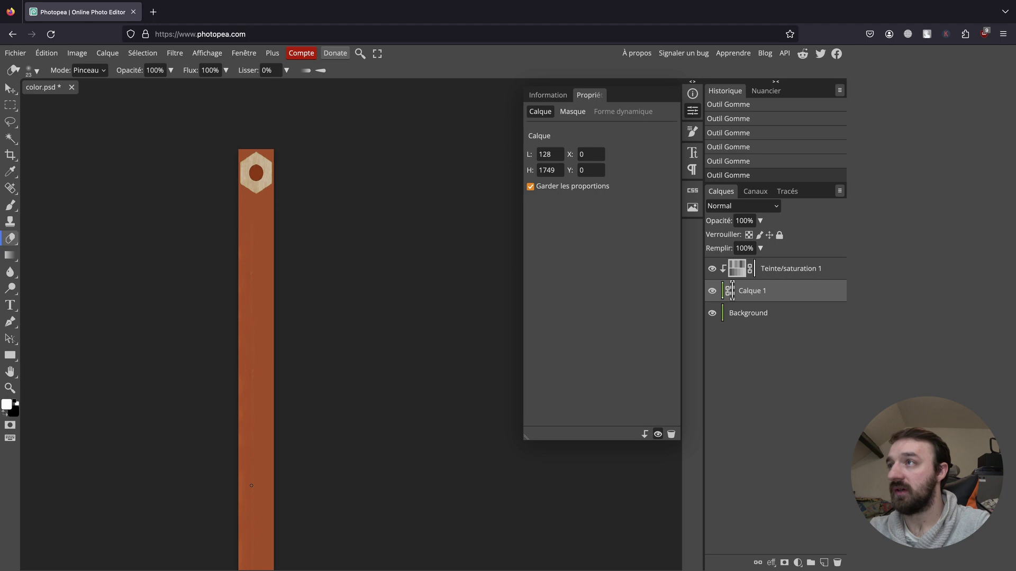
Export the recoloured pencil texture as a JPG named color-orange at 100% quality.
{"action": "scroll", "coordinate": [251, 485], "scroll_direction": "down", "scroll_amount": 3}
{"action": "scroll", "coordinate": [247, 439], "scroll_direction": "down", "scroll_amount": 2}
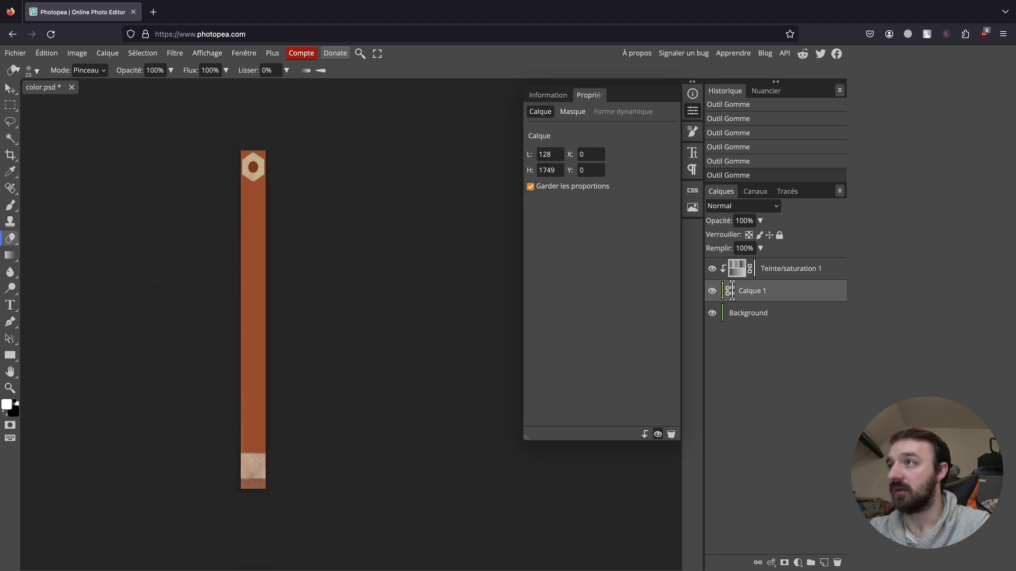
{"action": "left_click", "coordinate": [20, 54]}
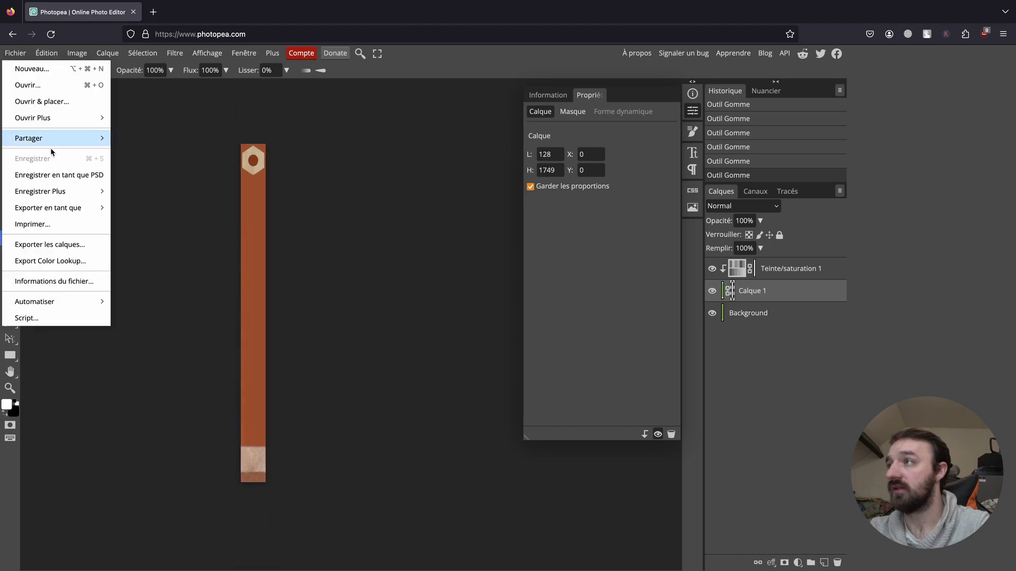
{"action": "mouse_move", "coordinate": [63, 205]}
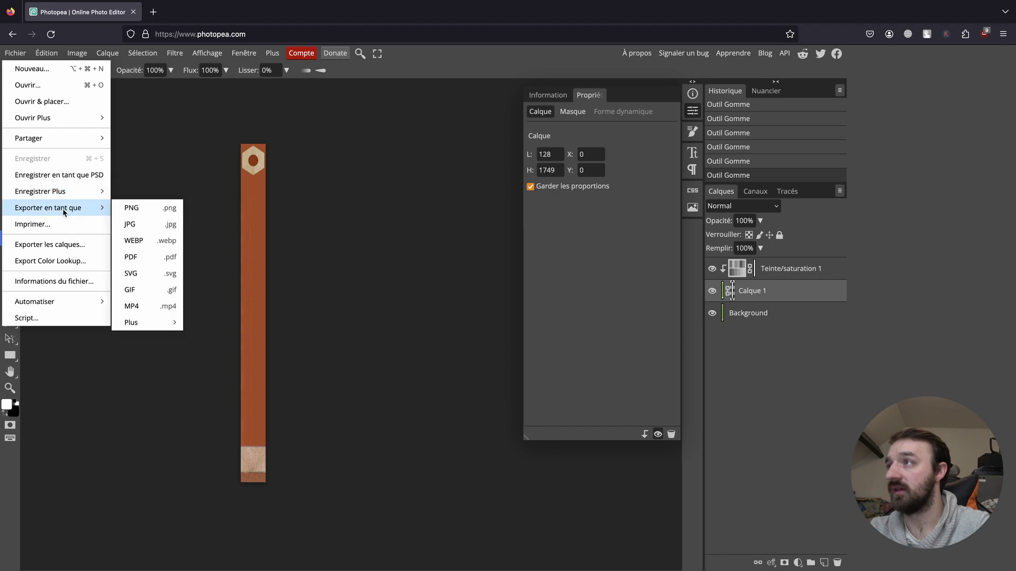
{"action": "left_click", "coordinate": [136, 225]}
{"action": "left_click", "coordinate": [391, 165]}
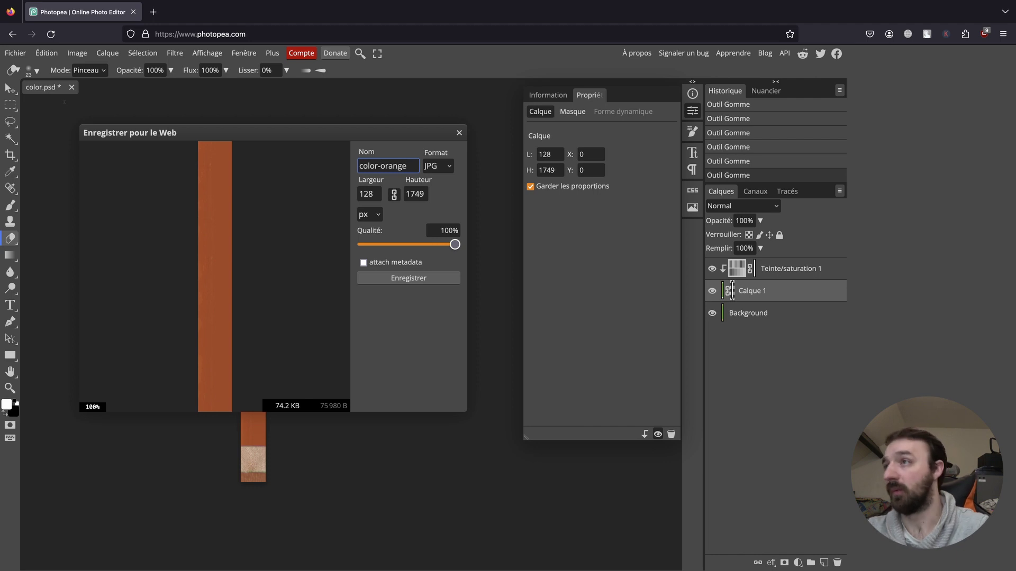
{"action": "left_click", "coordinate": [409, 278]}
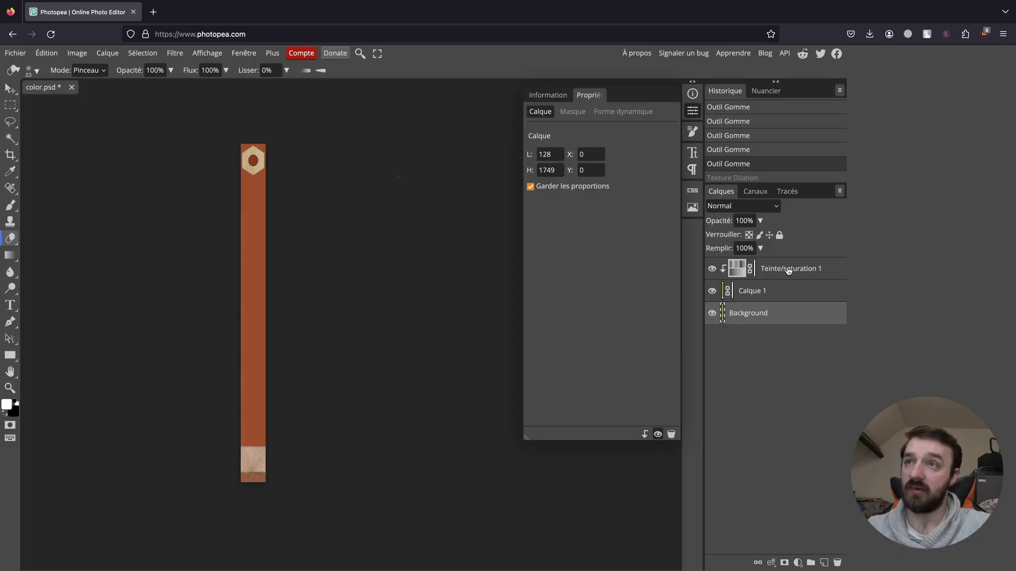
Merge all three layers into one and apply the Normal Map filter with 0 px blur and 100% scale.
{"action": "left_click", "coordinate": [788, 270], "text": "shift"}
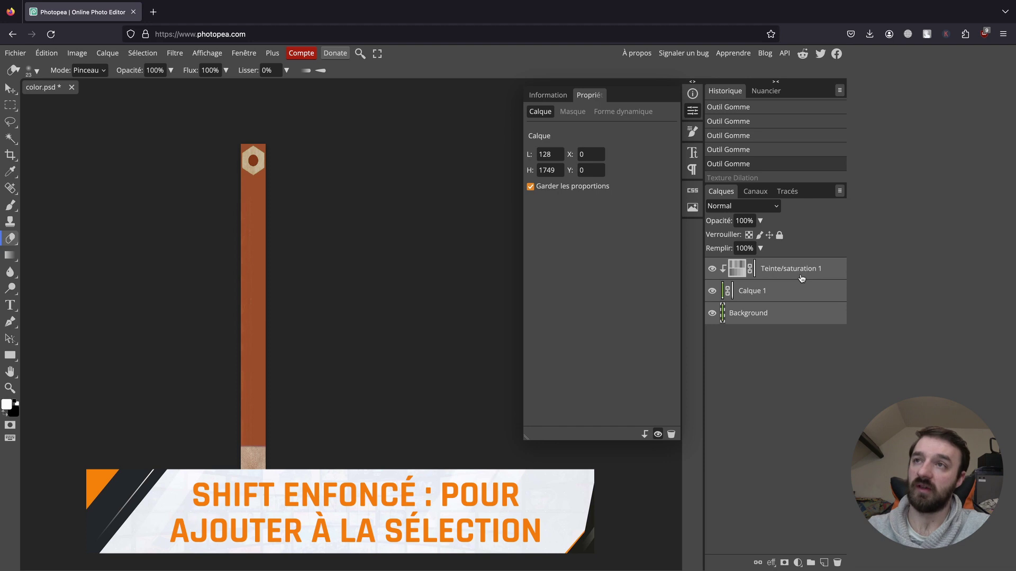
{"action": "key", "text": "ctrl+e"}
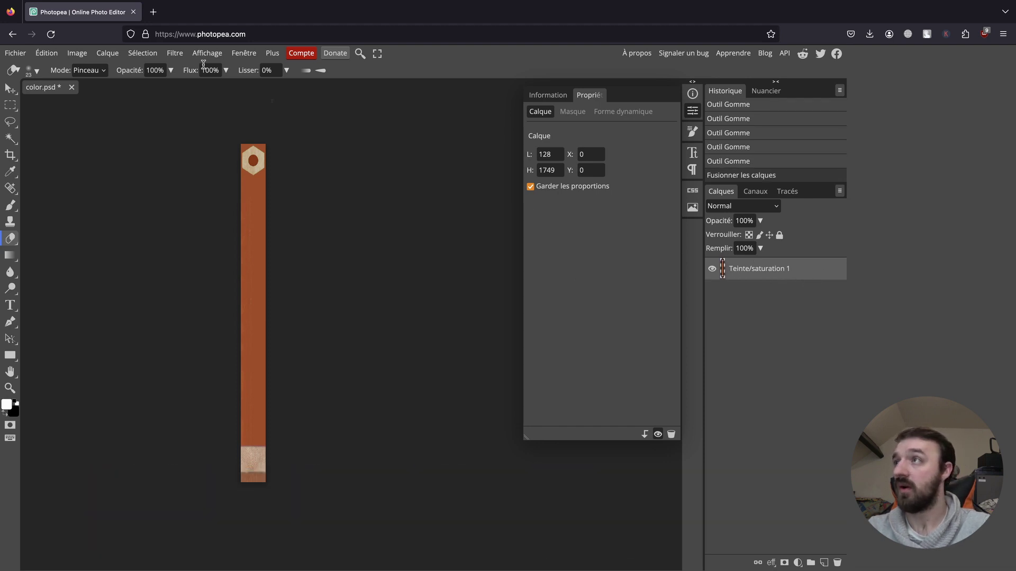
{"action": "left_click", "coordinate": [180, 55]}
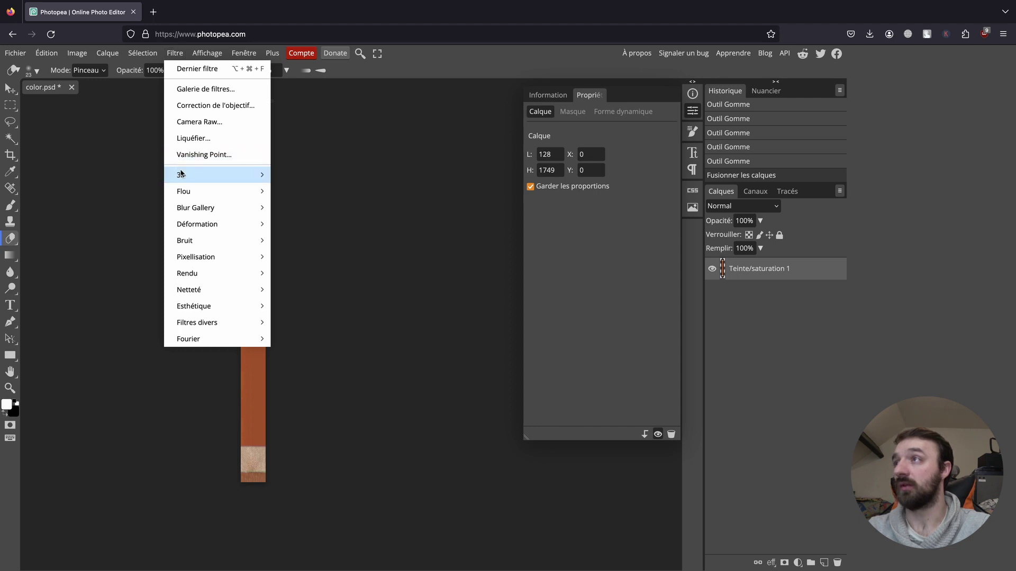
{"action": "mouse_move", "coordinate": [183, 174]}
{"action": "left_click", "coordinate": [315, 176]}
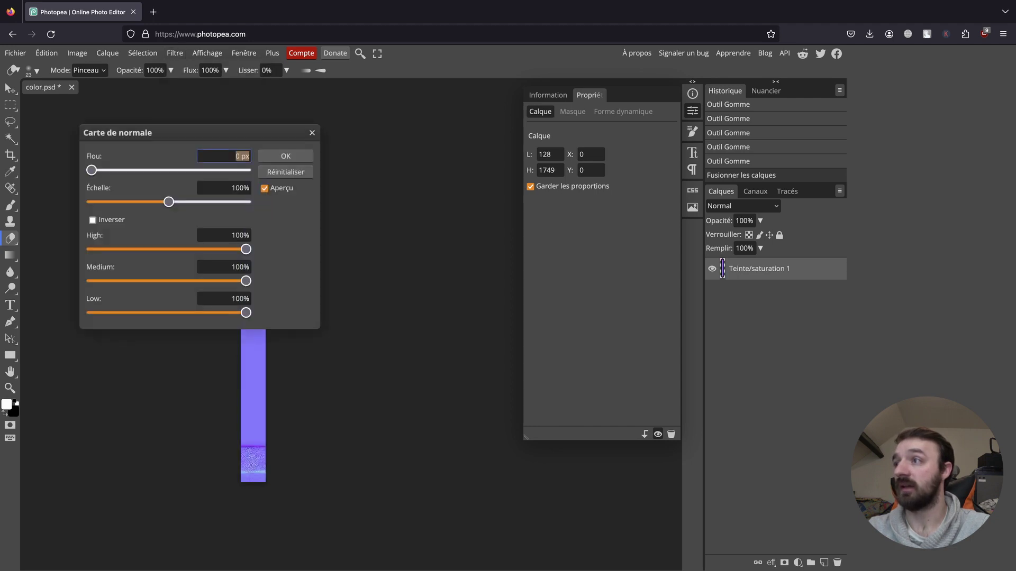
{"action": "left_click_drag", "start_coordinate": [195, 134], "coordinate": [467, 176]}
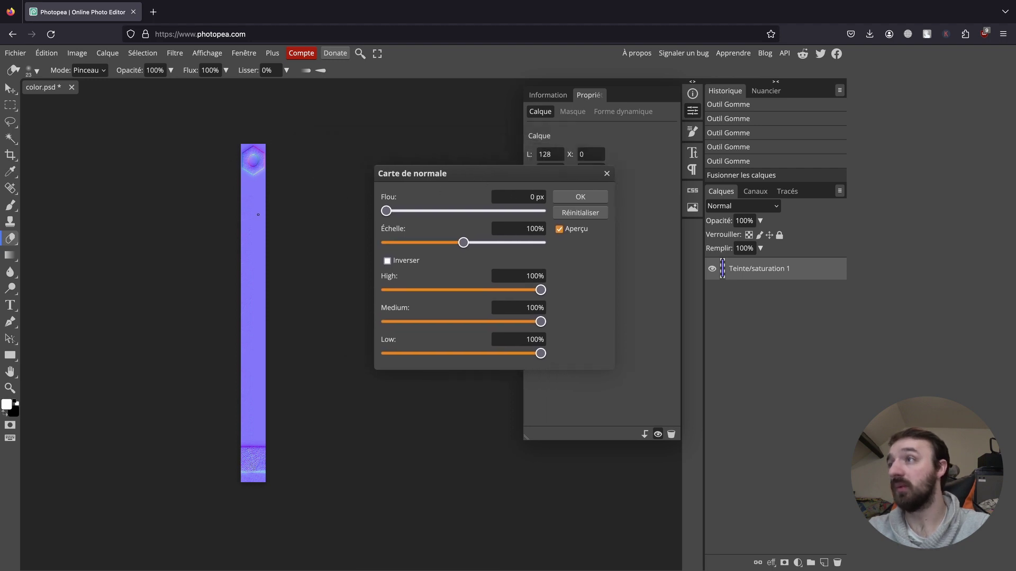
{"action": "left_click", "coordinate": [592, 198]}
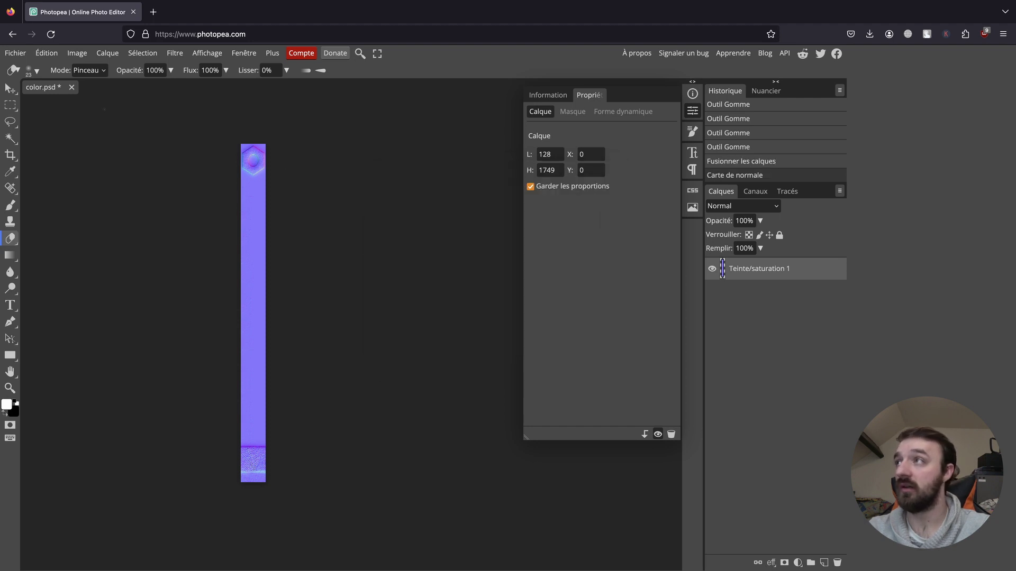
Export the normal map as color.jpg and dismiss the ad-removal offer.
{"action": "left_click", "coordinate": [18, 53]}
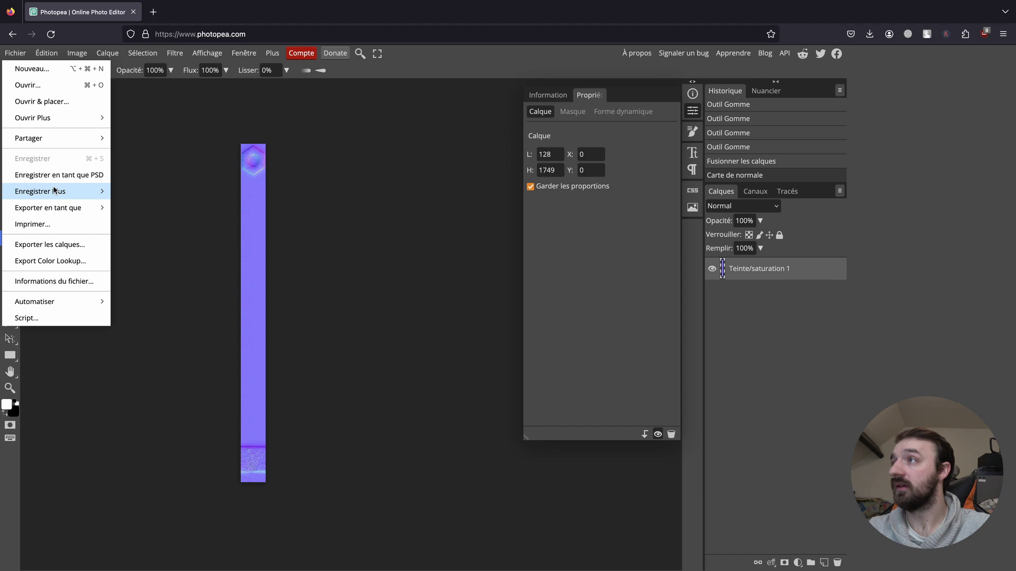
{"action": "mouse_move", "coordinate": [61, 209]}
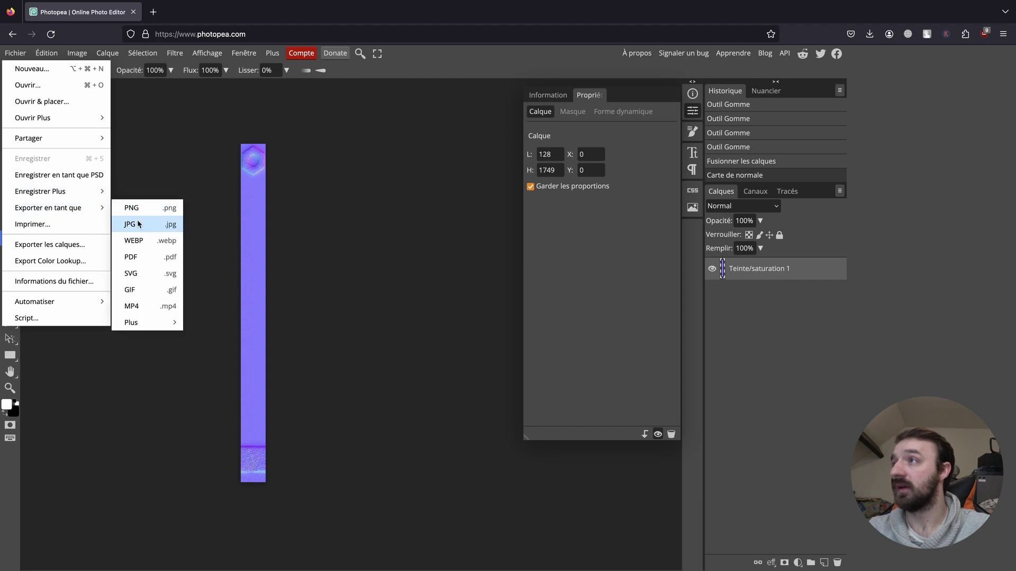
{"action": "left_click", "coordinate": [137, 224]}
{"action": "left_click", "coordinate": [394, 278]}
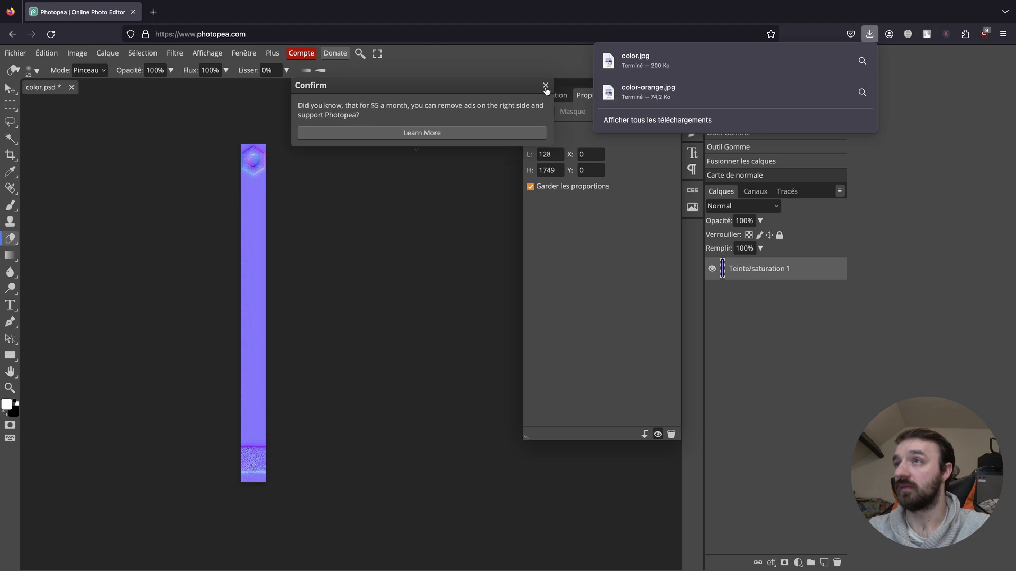
{"action": "left_click", "coordinate": [546, 86]}
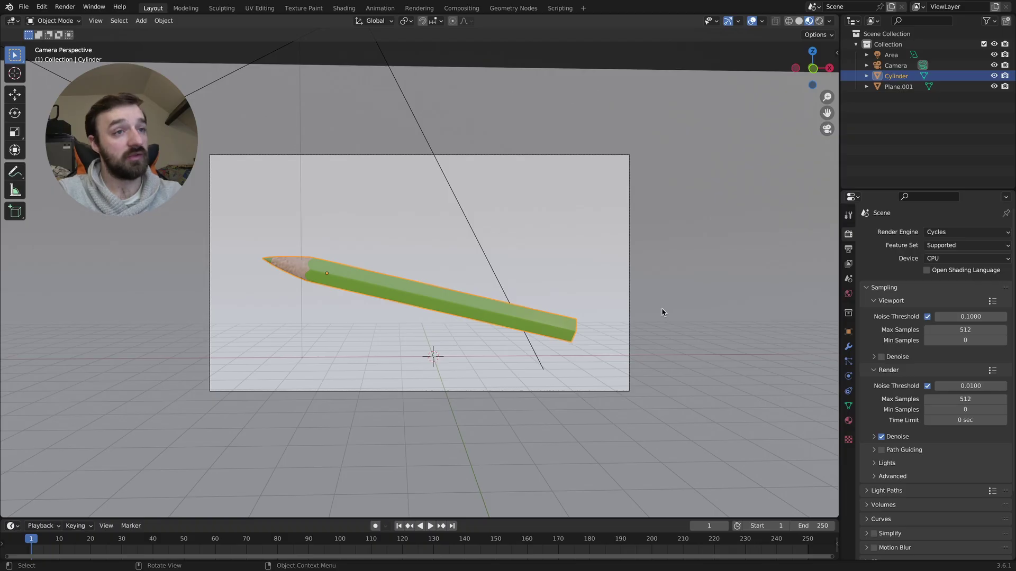
Switch to Blender's Shading workspace and load color-orange.jpg into the pencil material's base colour image node.
{"action": "left_click", "coordinate": [344, 8]}
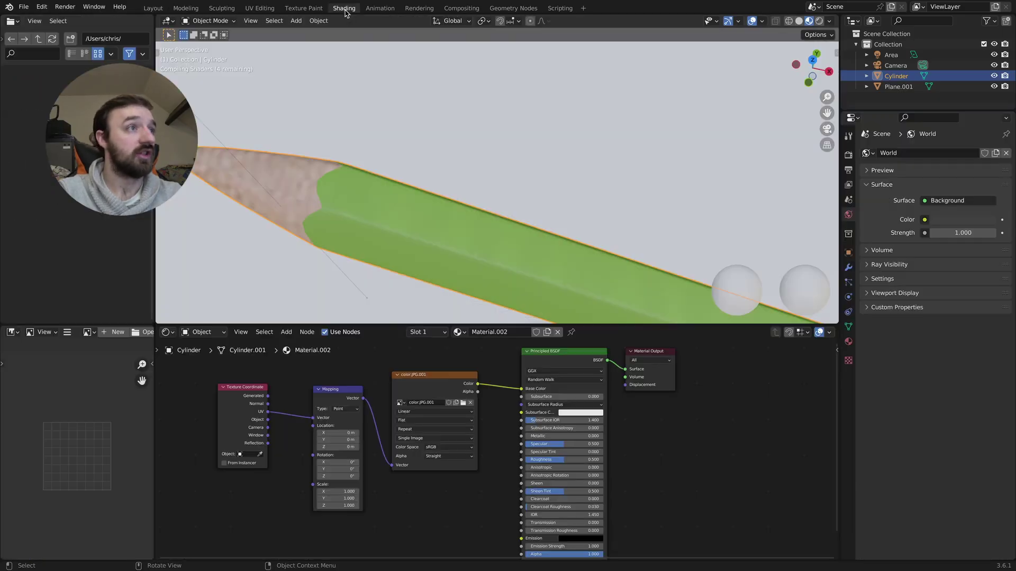
{"action": "left_click", "coordinate": [463, 402]}
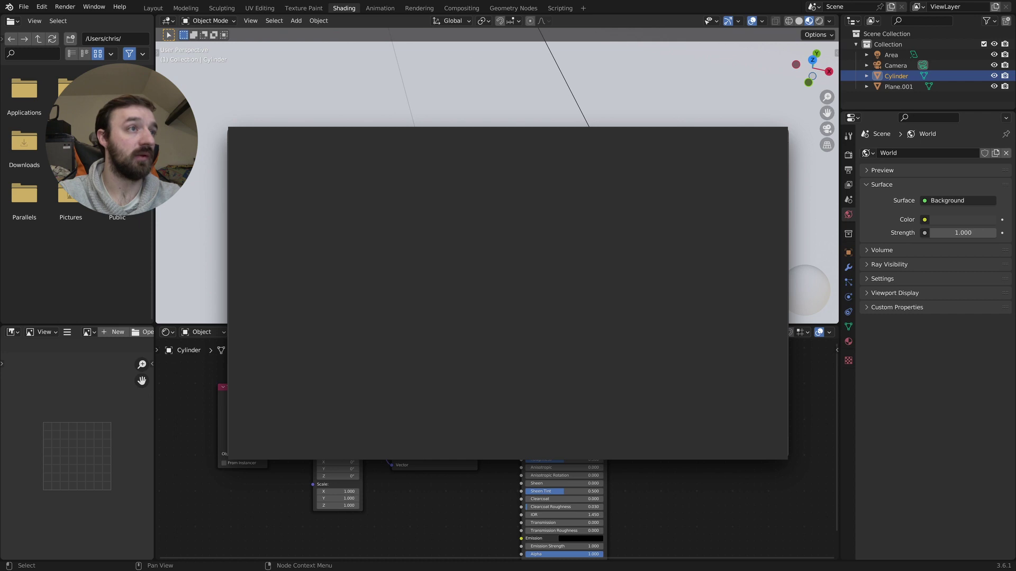
{"action": "key", "text": "Escape"}
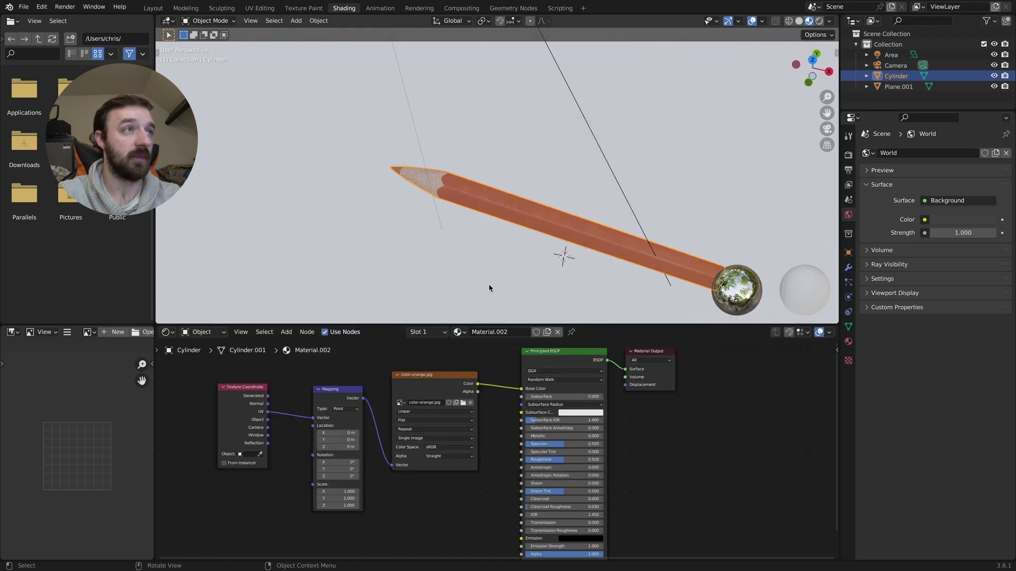
{"action": "scroll", "coordinate": [459, 227], "scroll_direction": "down", "scroll_amount": 5}
{"action": "scroll", "coordinate": [459, 228], "scroll_direction": "right", "scroll_amount": 8}
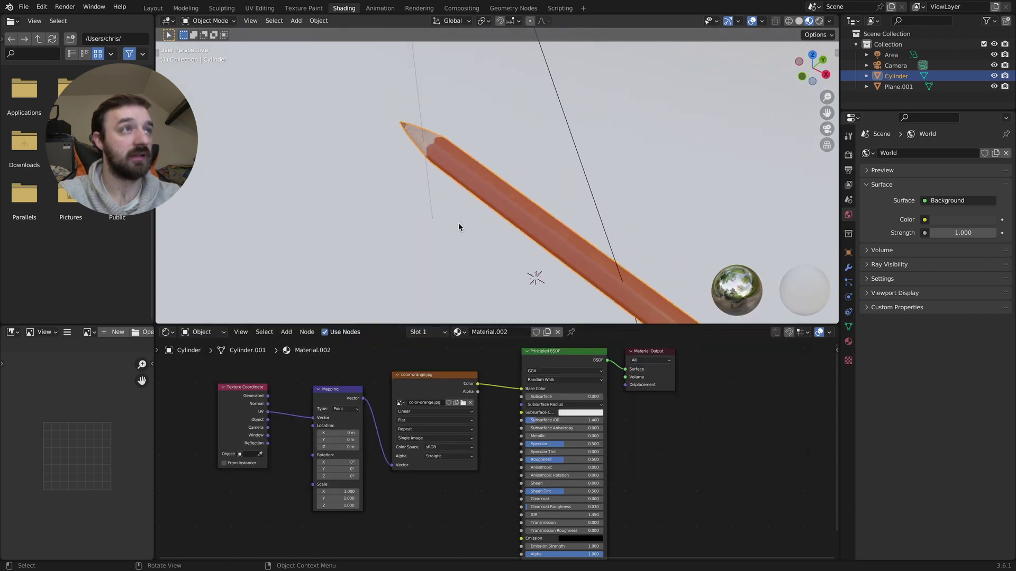
{"action": "scroll", "coordinate": [459, 228], "scroll_direction": "right", "scroll_amount": 6}
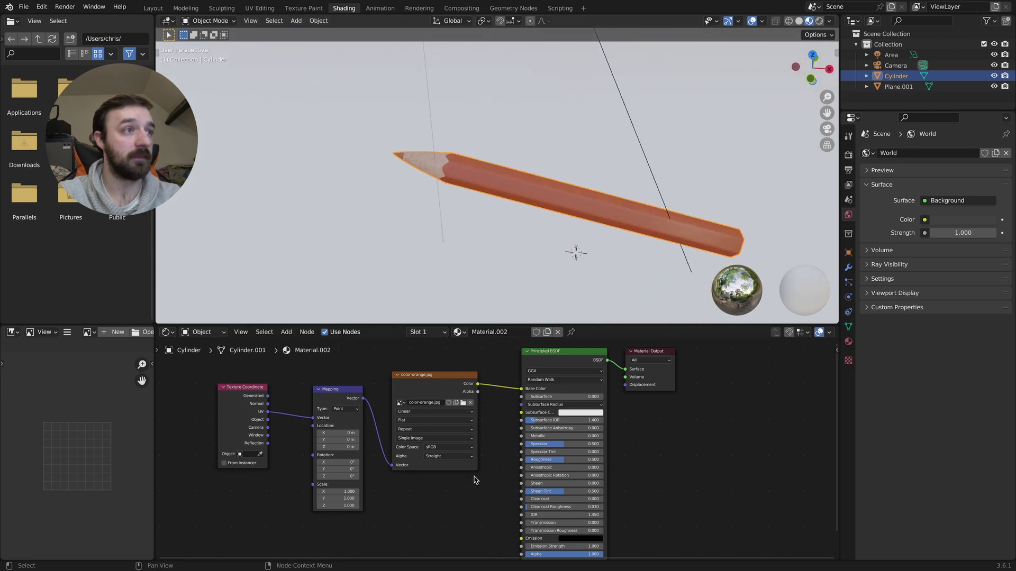
Duplicate the color-orange.jpg image node below the original and link the Mapping node's Vector output to the copy.
{"action": "scroll", "coordinate": [474, 480], "scroll_direction": "down", "scroll_amount": 3}
{"action": "left_click", "coordinate": [460, 401]}
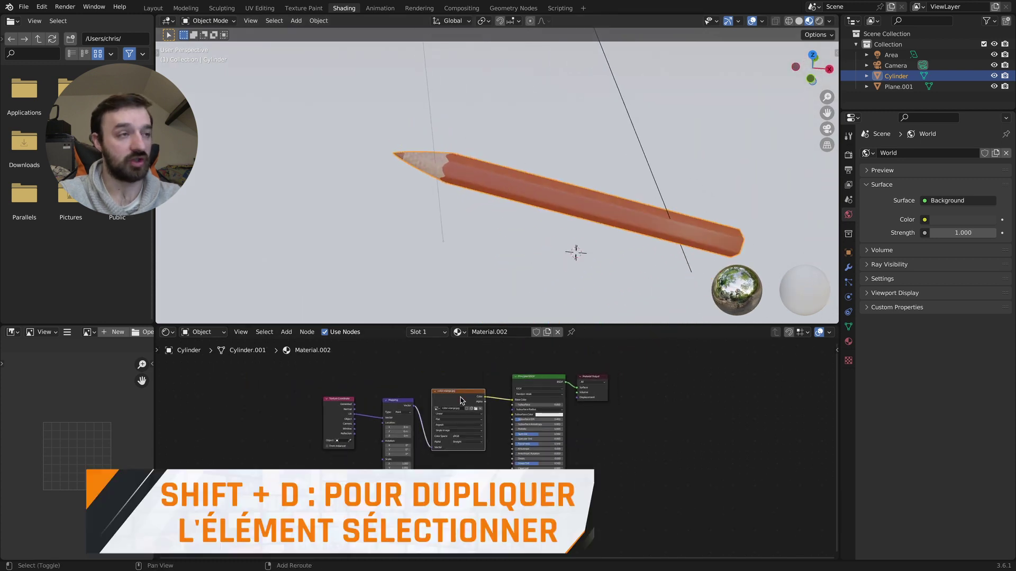
{"action": "key", "text": "shift+d"}
{"action": "left_click", "coordinate": [426, 428]}
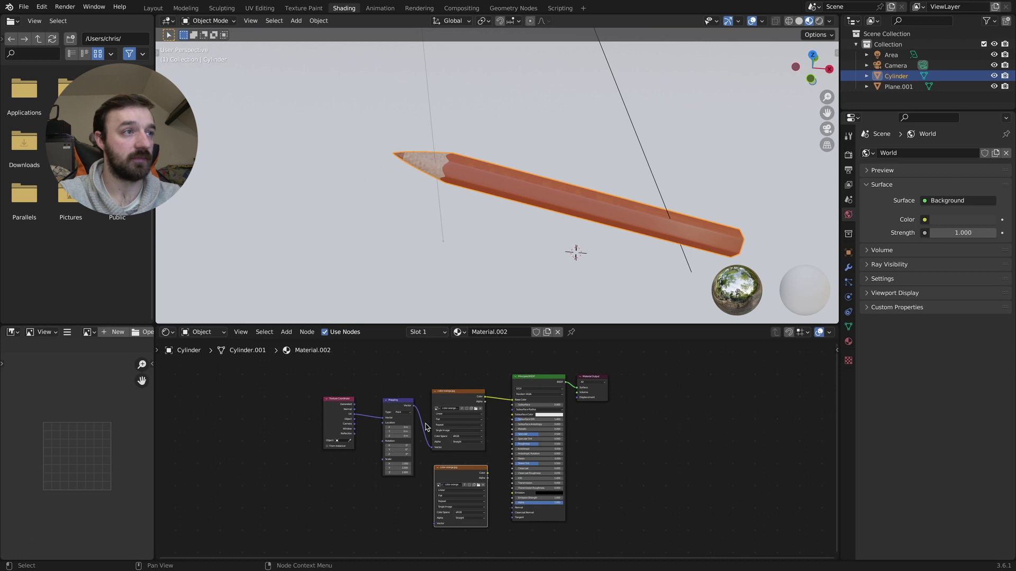
{"action": "left_click_drag", "start_coordinate": [414, 406], "coordinate": [435, 523]}
{"action": "left_click_drag", "start_coordinate": [461, 468], "coordinate": [444, 466]}
{"action": "left_click_drag", "start_coordinate": [313, 381], "coordinate": [348, 460]}
Load color.jpg into the duplicated image node.
{"action": "scroll", "coordinate": [422, 500], "scroll_direction": "up", "scroll_amount": 4}
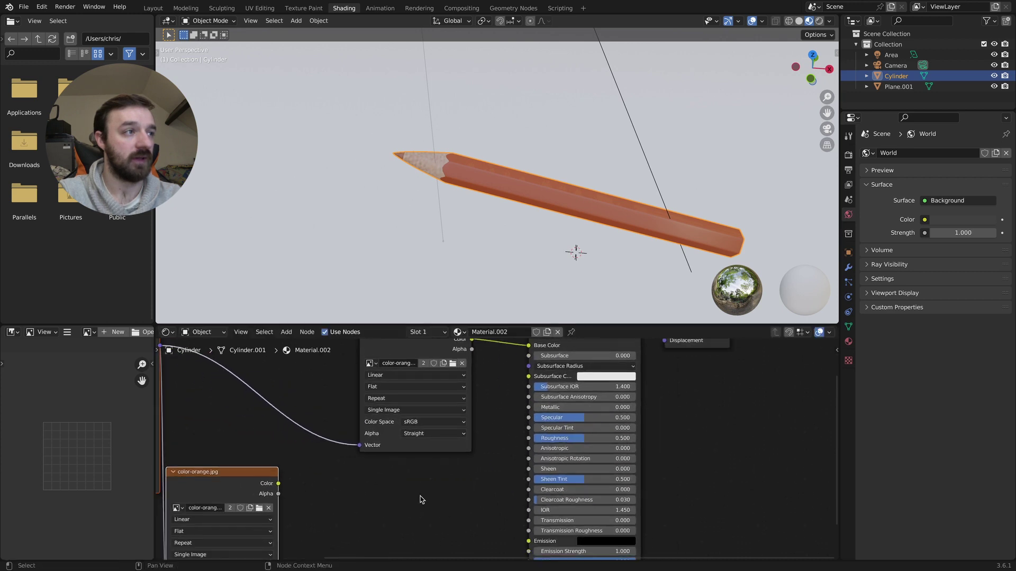
{"action": "scroll", "coordinate": [422, 499], "scroll_direction": "left", "scroll_amount": 5}
{"action": "scroll", "coordinate": [422, 500], "scroll_direction": "down", "scroll_amount": 2}
{"action": "left_click", "coordinate": [393, 450]}
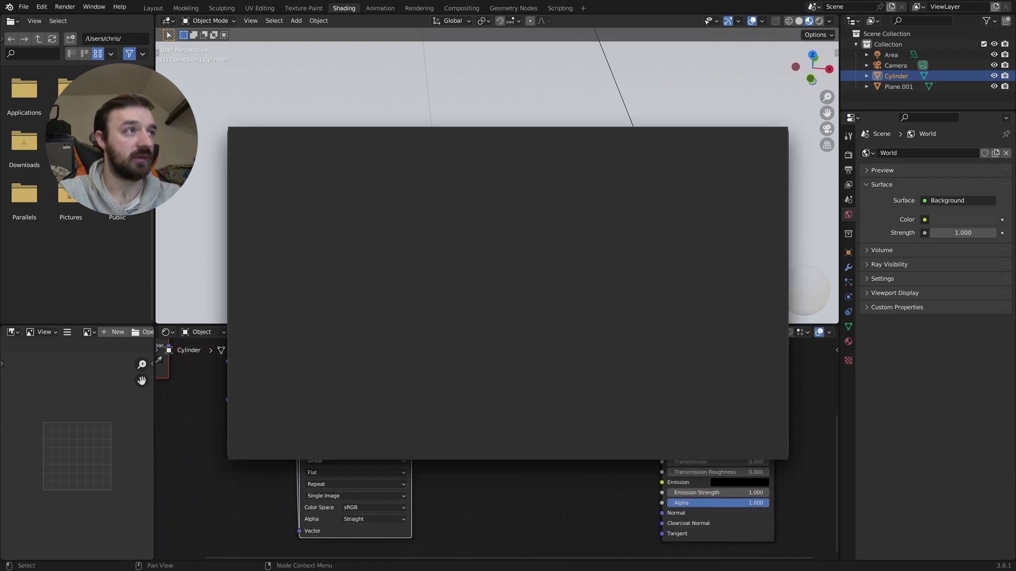
{"action": "key", "text": "Escape"}
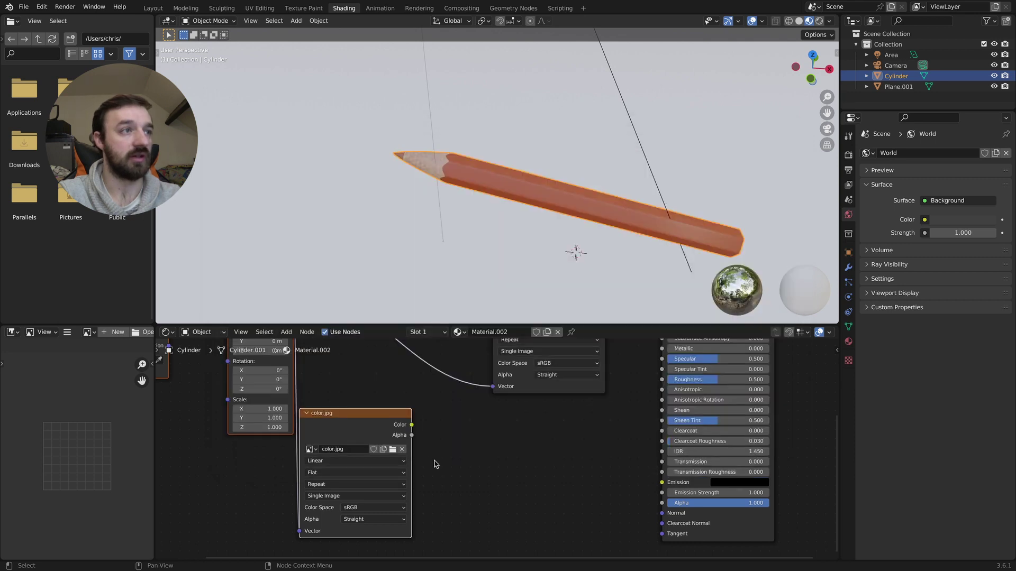
Connect the color.jpg node's Color output to the Principled BSDF's Normal input.
{"action": "scroll", "coordinate": [456, 447], "scroll_direction": "down", "scroll_amount": 2}
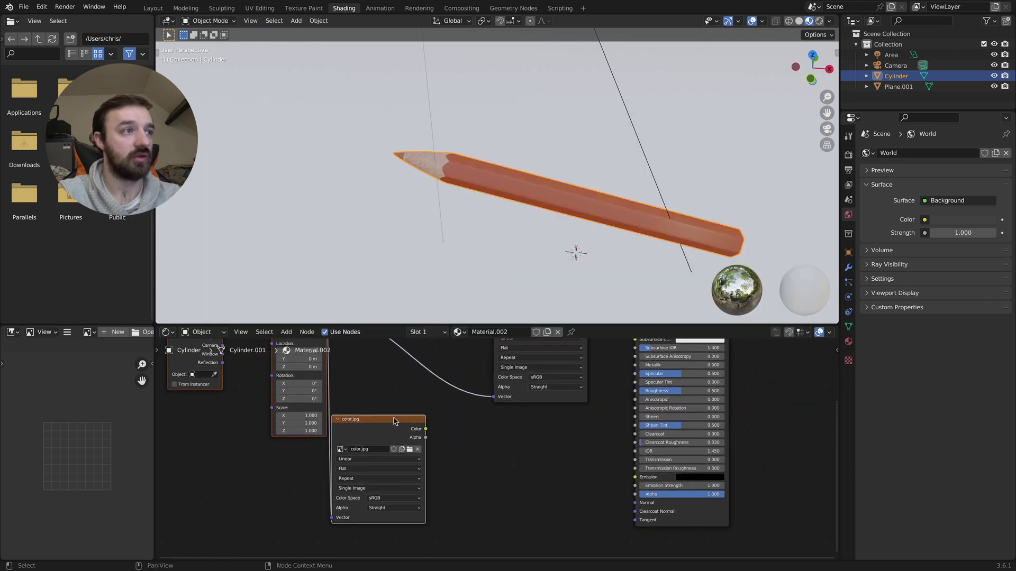
{"action": "left_click", "coordinate": [466, 440]}
{"action": "mouse_move", "coordinate": [437, 433]}
{"action": "left_mouse_down"}
{"action": "mouse_move", "coordinate": [450, 485]}
{"action": "mouse_move", "coordinate": [636, 503]}
{"action": "left_mouse_up"}
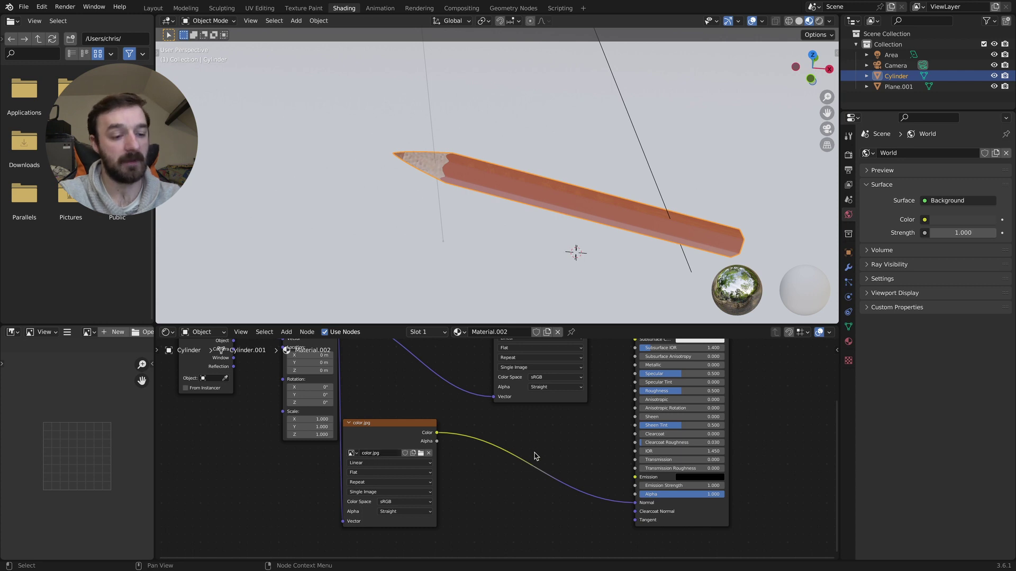
{"action": "scroll", "coordinate": [461, 171], "scroll_direction": "down", "scroll_amount": 4}
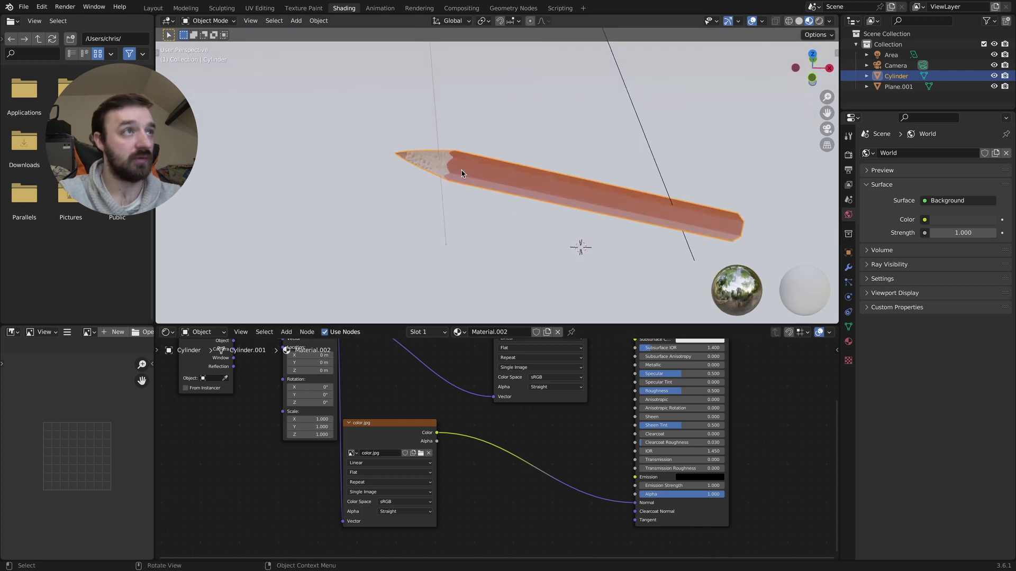
Insert a Bump node between color.jpg and the Principled BSDF's Normal input, feeding the image's Color into Height.
{"action": "key", "text": "shift+a"}
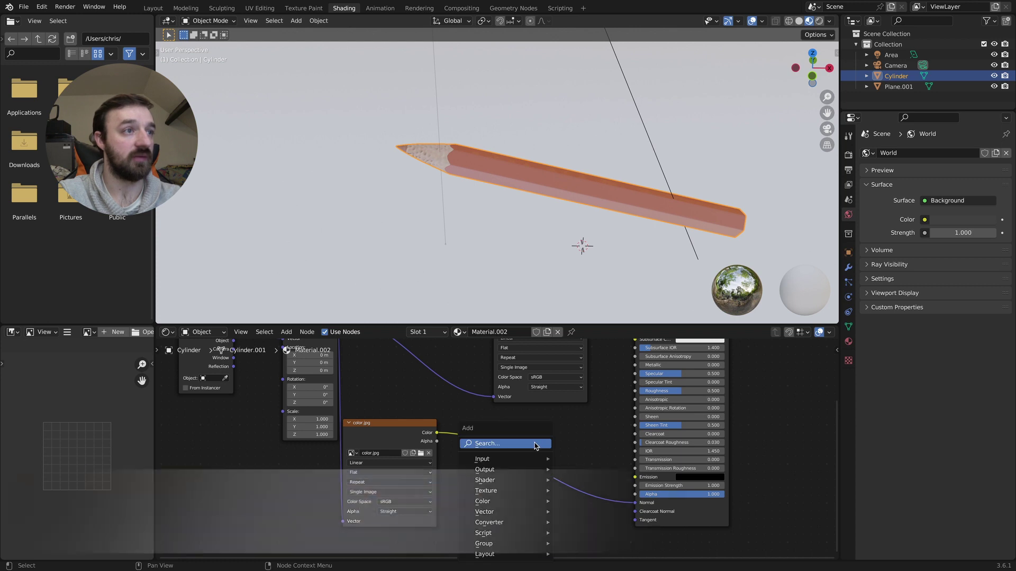
{"action": "left_click", "coordinate": [492, 444]}
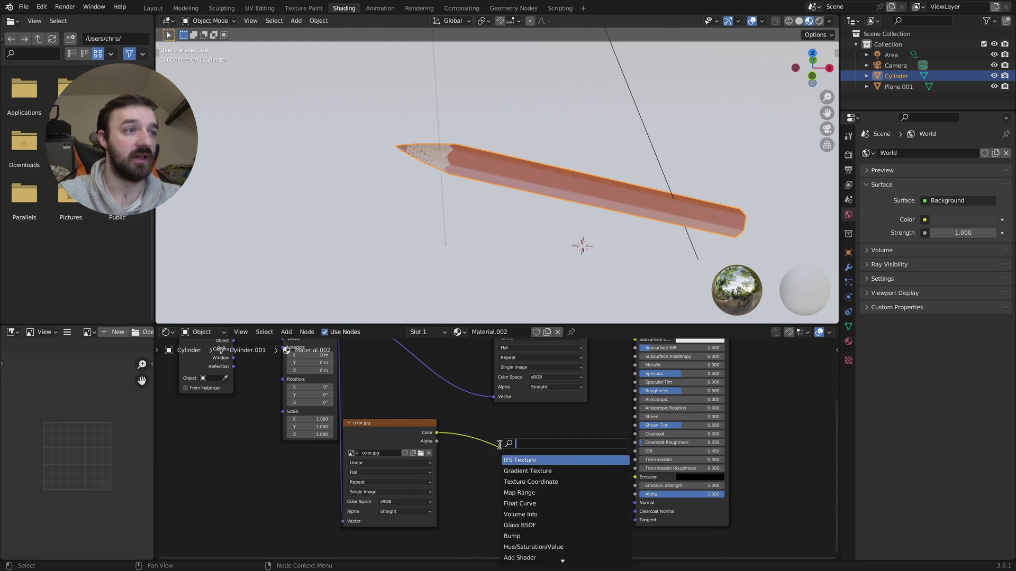
{"action": "type", "text": "bump"}
{"action": "key", "text": "Return"}
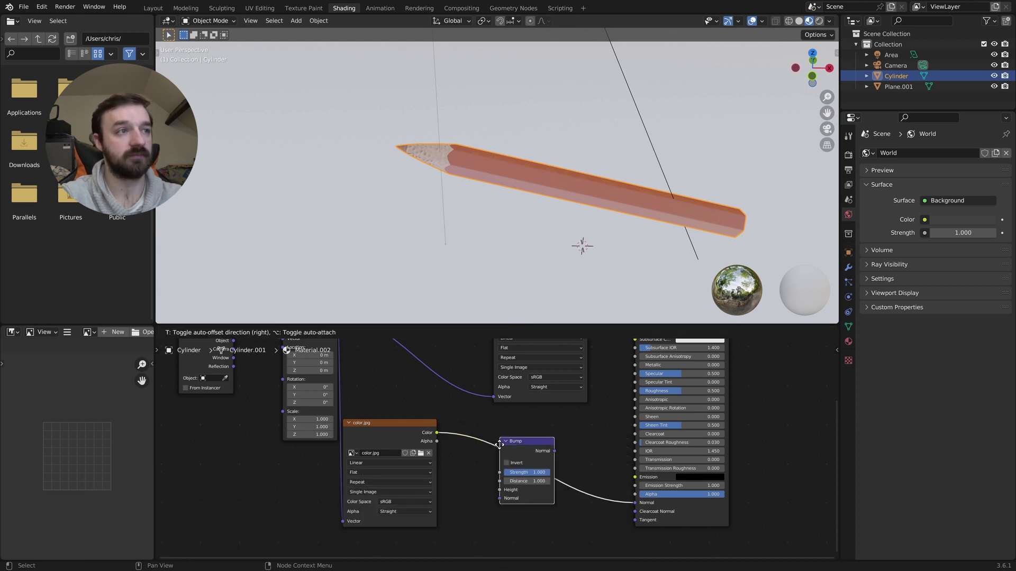
{"action": "left_click", "coordinate": [499, 444]}
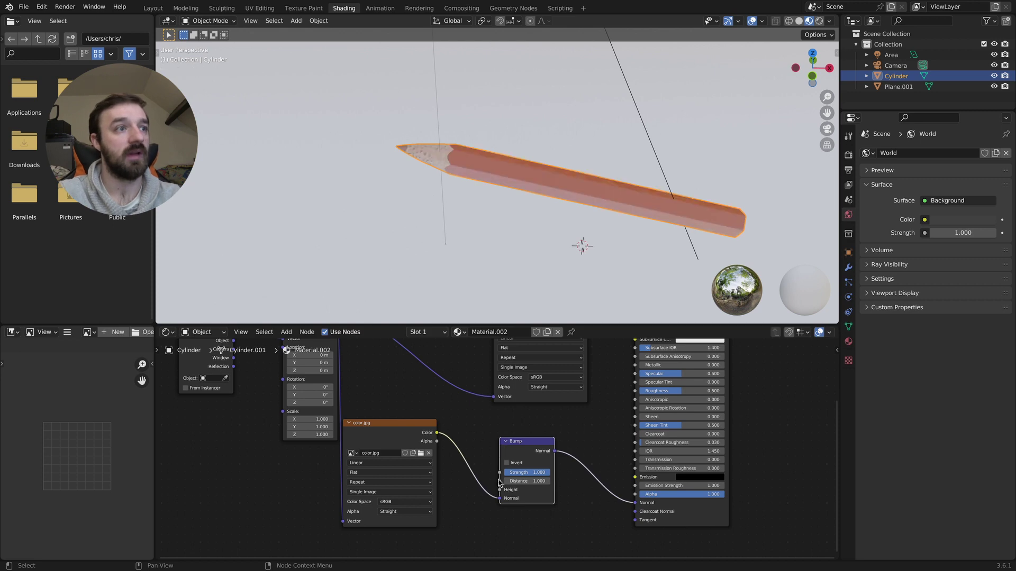
{"action": "left_click_drag", "start_coordinate": [501, 500], "coordinate": [501, 493]}
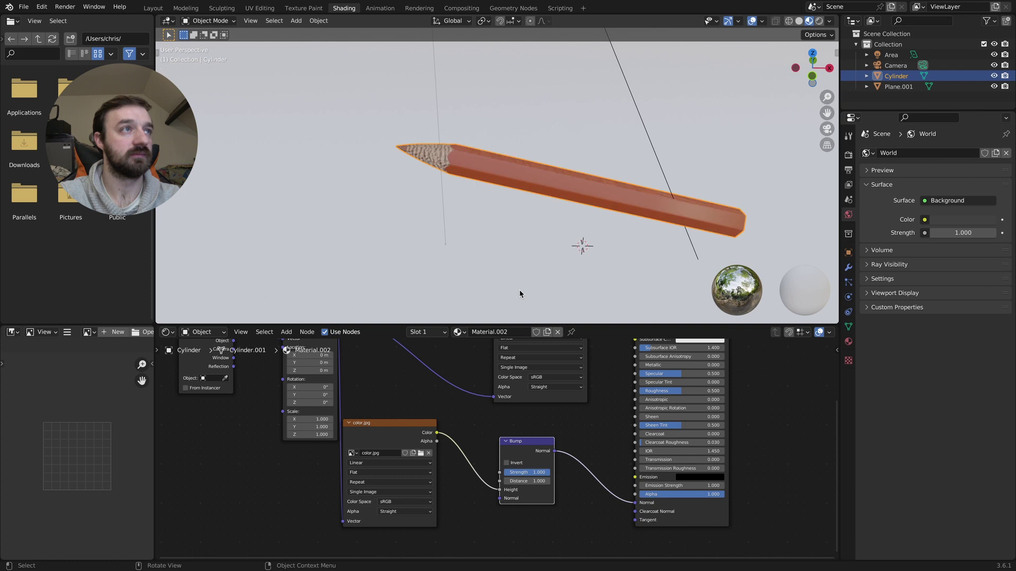
{"action": "scroll", "coordinate": [522, 288], "scroll_direction": "right", "scroll_amount": 10}
{"action": "scroll", "coordinate": [523, 292], "scroll_direction": "right", "scroll_amount": 5}
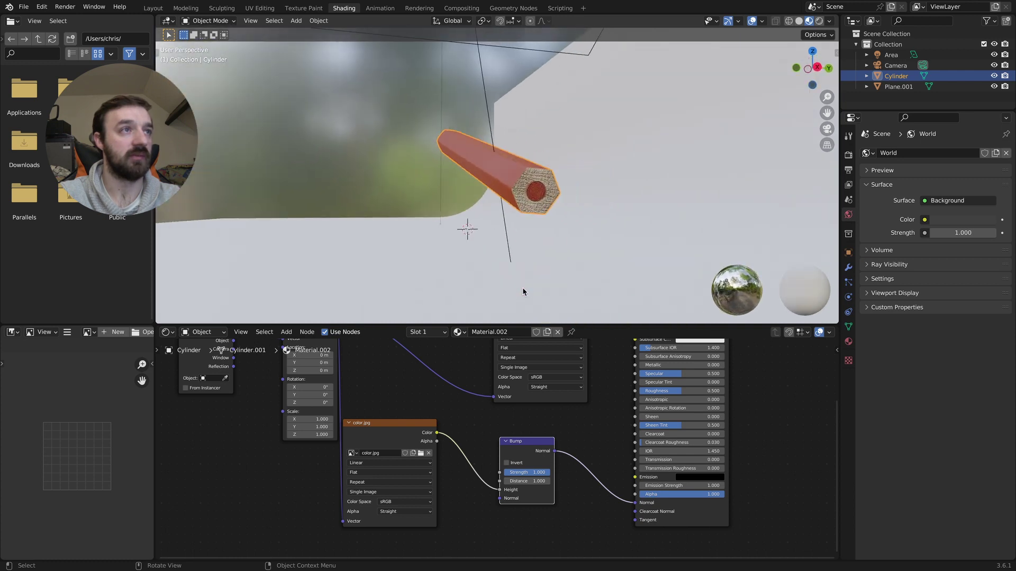
{"action": "scroll", "coordinate": [553, 183], "scroll_direction": "right", "scroll_amount": 15}
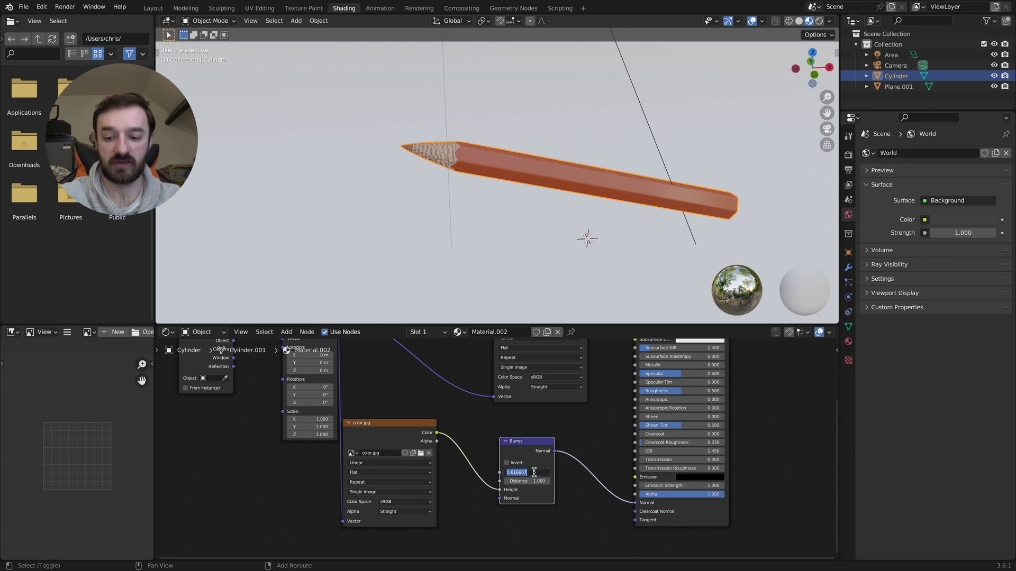
Set the Bump node's Strength to 0.2.
{"action": "key", "text": "Return"}
Examine the bump relief and texture along the pencil's body, flat end and sharpened wooden tip.
{"action": "scroll", "coordinate": [640, 130], "scroll_direction": "right", "scroll_amount": 10}
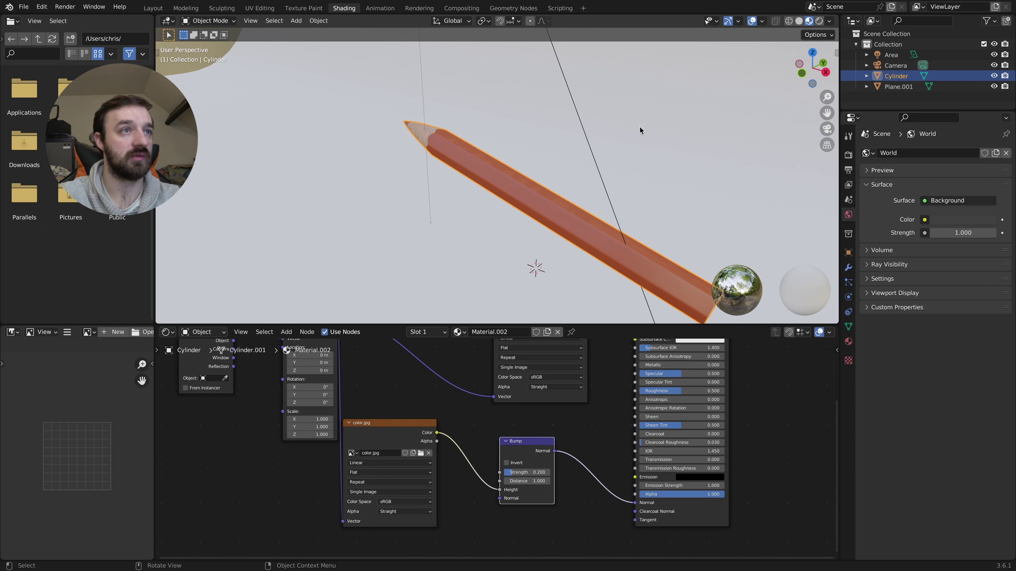
{"action": "scroll", "coordinate": [640, 130], "scroll_direction": "right", "scroll_amount": 3}
{"action": "scroll", "coordinate": [585, 235], "scroll_direction": "up", "scroll_amount": 3}
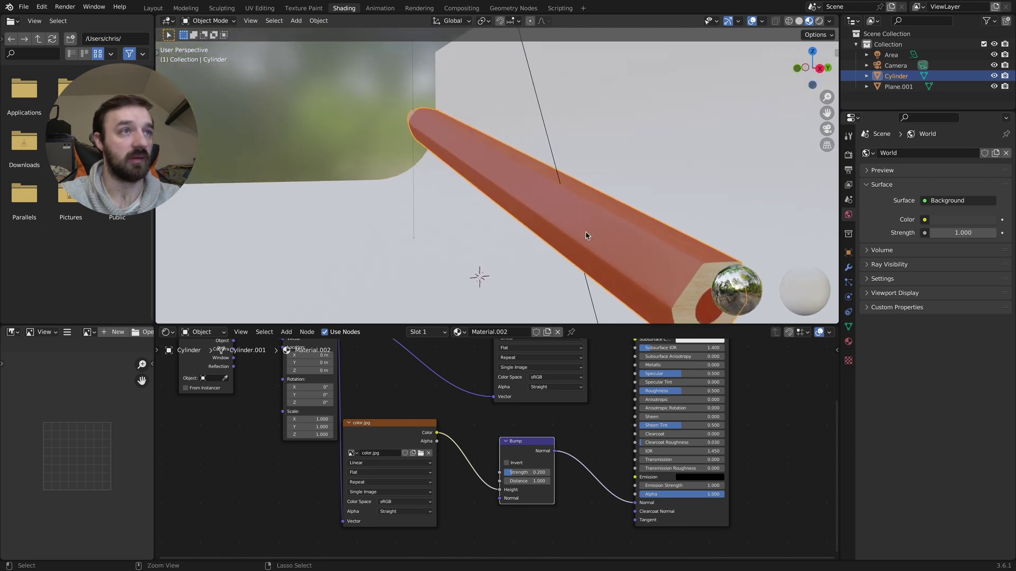
{"action": "scroll", "coordinate": [636, 259], "scroll_direction": "down", "scroll_amount": 5}
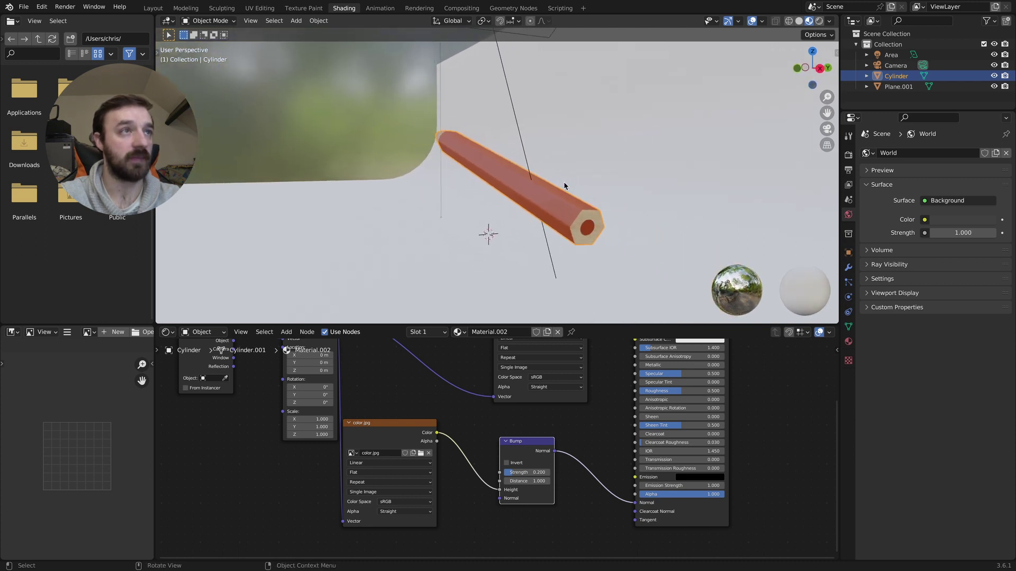
{"action": "scroll", "coordinate": [566, 182], "scroll_direction": "up", "scroll_amount": 10}
{"action": "scroll", "coordinate": [388, 139], "scroll_direction": "up", "scroll_amount": 5}
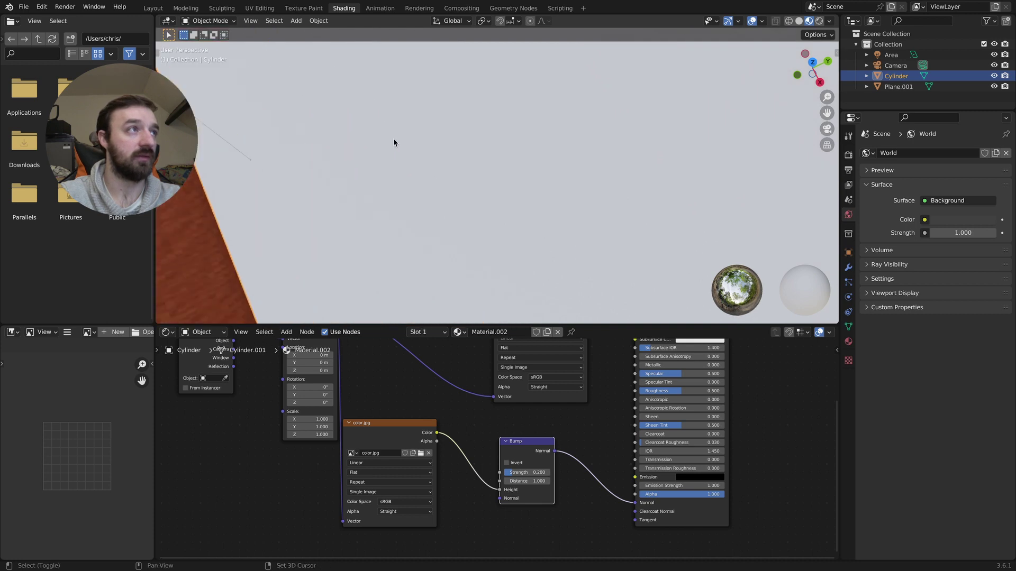
{"action": "scroll", "coordinate": [392, 137], "scroll_direction": "down", "scroll_amount": 5}
{"action": "scroll", "coordinate": [389, 135], "scroll_direction": "up", "scroll_amount": 10}
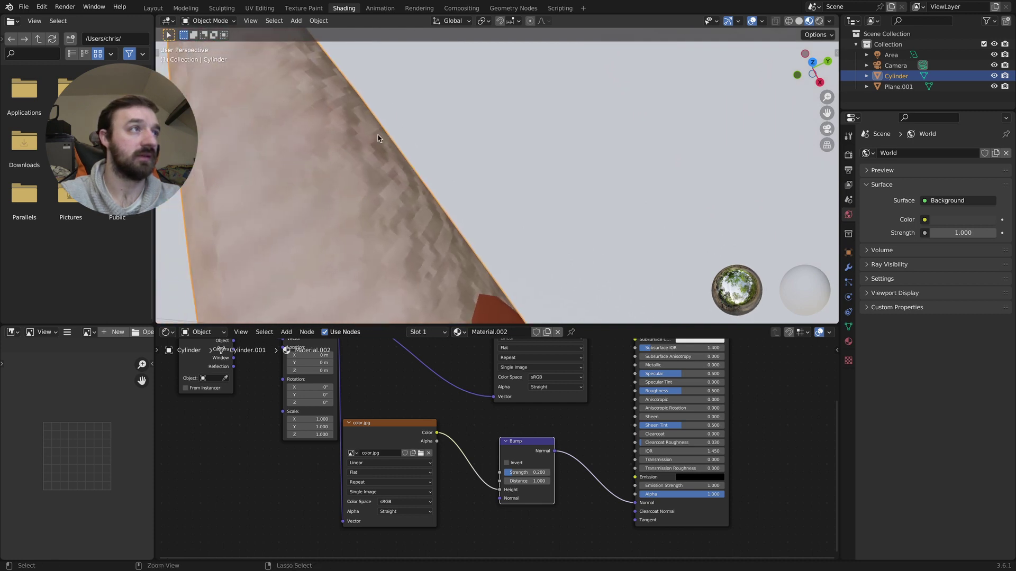
{"action": "scroll", "coordinate": [373, 135], "scroll_direction": "left", "scroll_amount": 10}
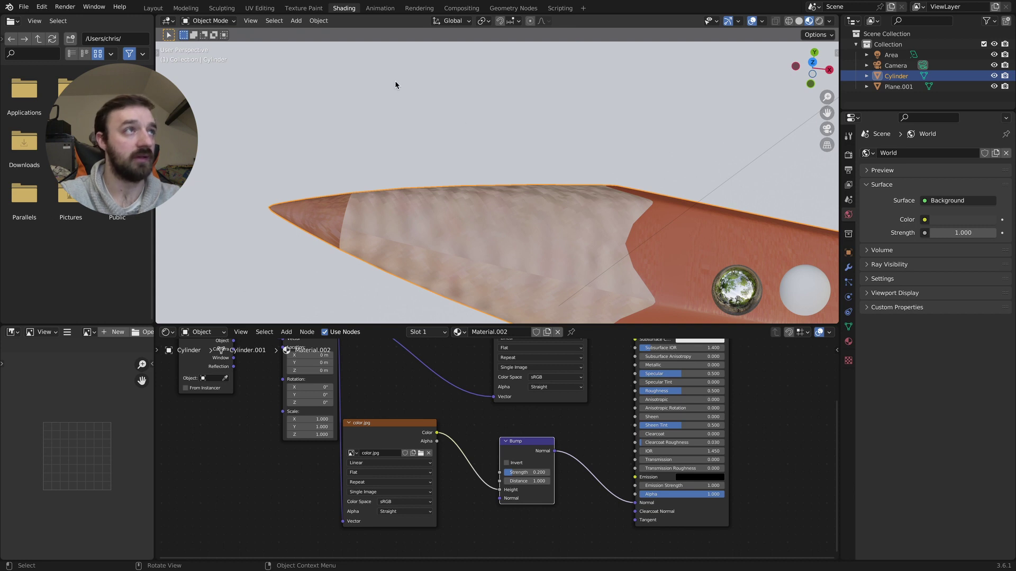
Switch to the Texture Paint workspace and make color-orange.jpg the active paint texture on the pencil.
{"action": "left_click", "coordinate": [300, 10]}
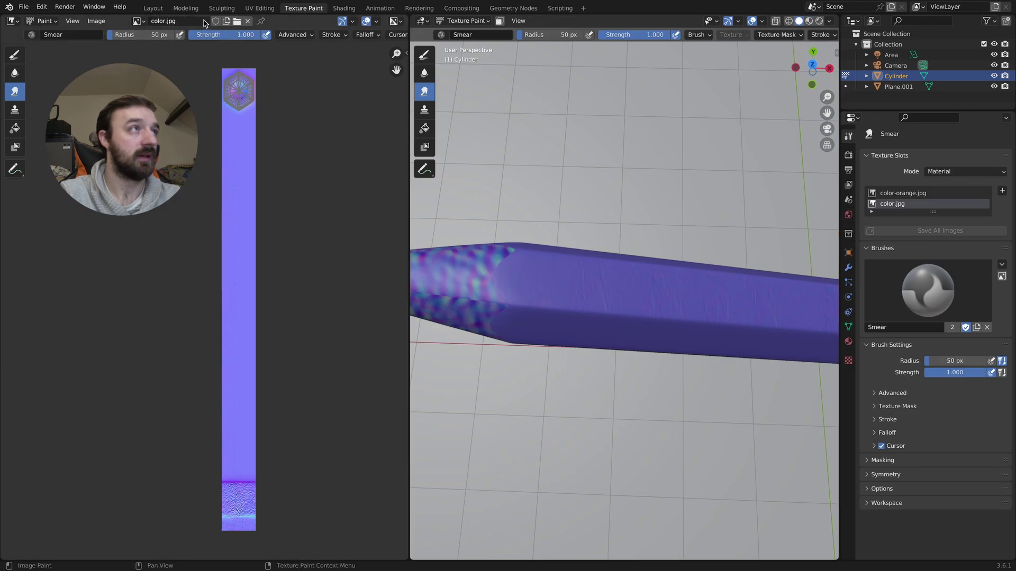
{"action": "left_click", "coordinate": [141, 21]}
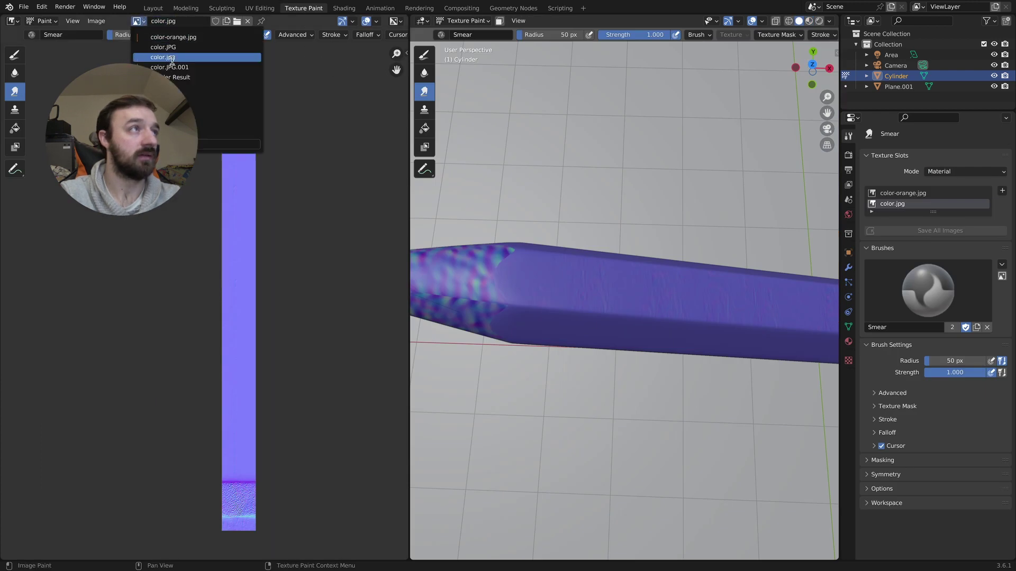
{"action": "left_click", "coordinate": [172, 38]}
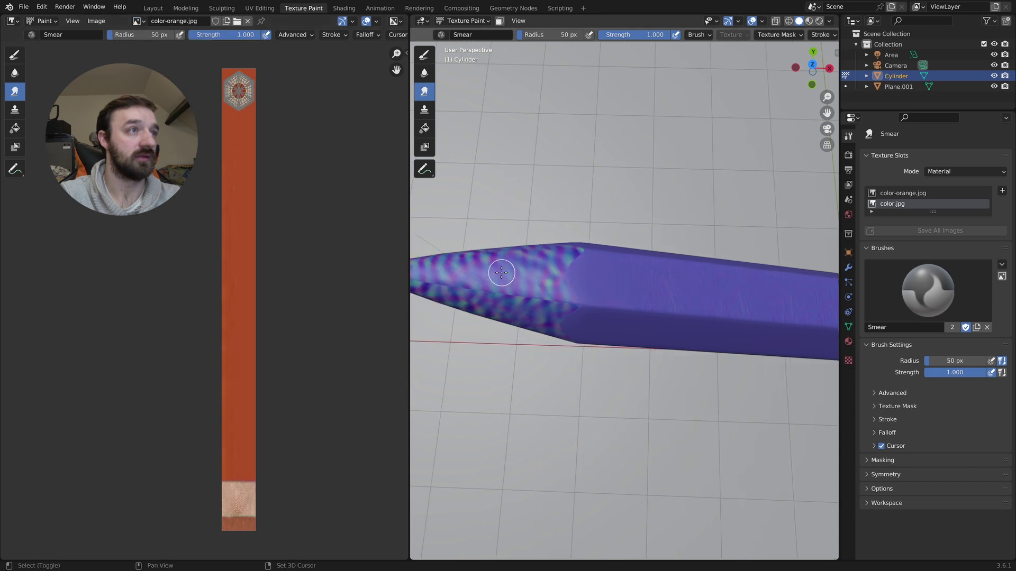
{"action": "scroll", "coordinate": [501, 273], "scroll_direction": "down", "scroll_amount": 5}
{"action": "key", "text": "Tab"}
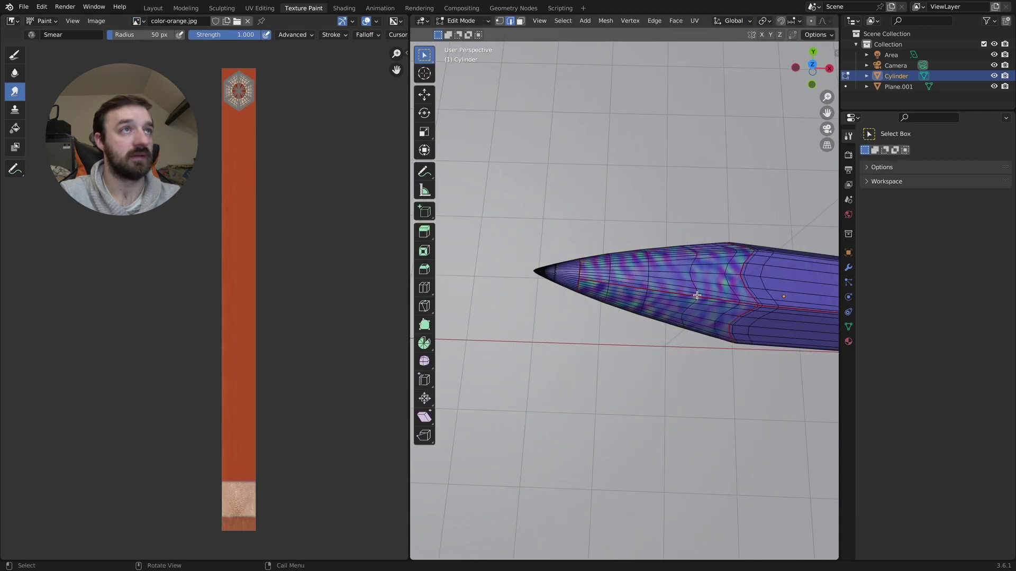
{"action": "key", "text": "Tab"}
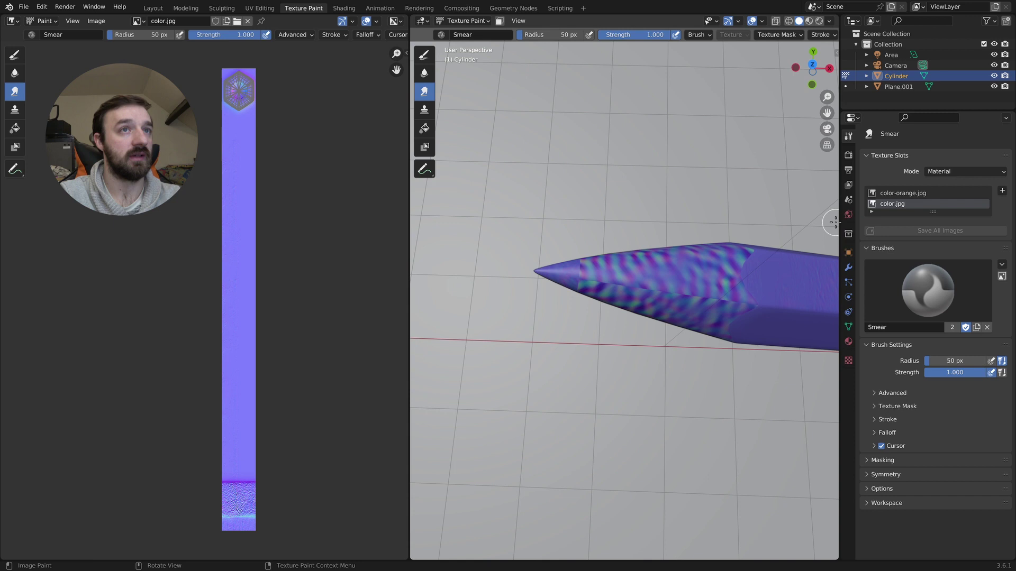
{"action": "left_click", "coordinate": [903, 193]}
{"action": "scroll", "coordinate": [580, 285], "scroll_direction": "up", "scroll_amount": 1}
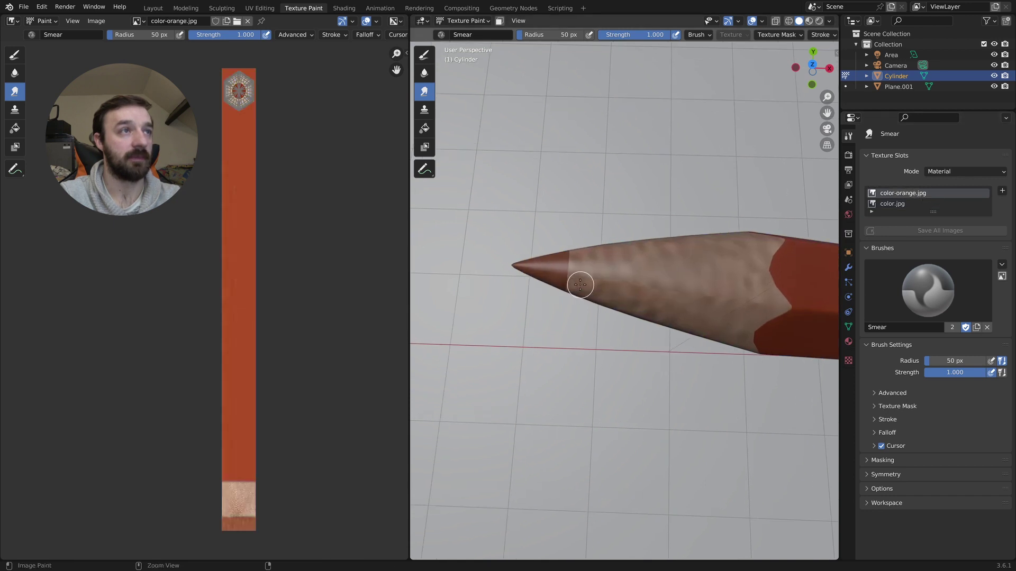
Soften the color-orange.jpg texture across the pencil's sharpened wooden section with a Soften brush stroke.
{"action": "left_click", "coordinate": [422, 75]}
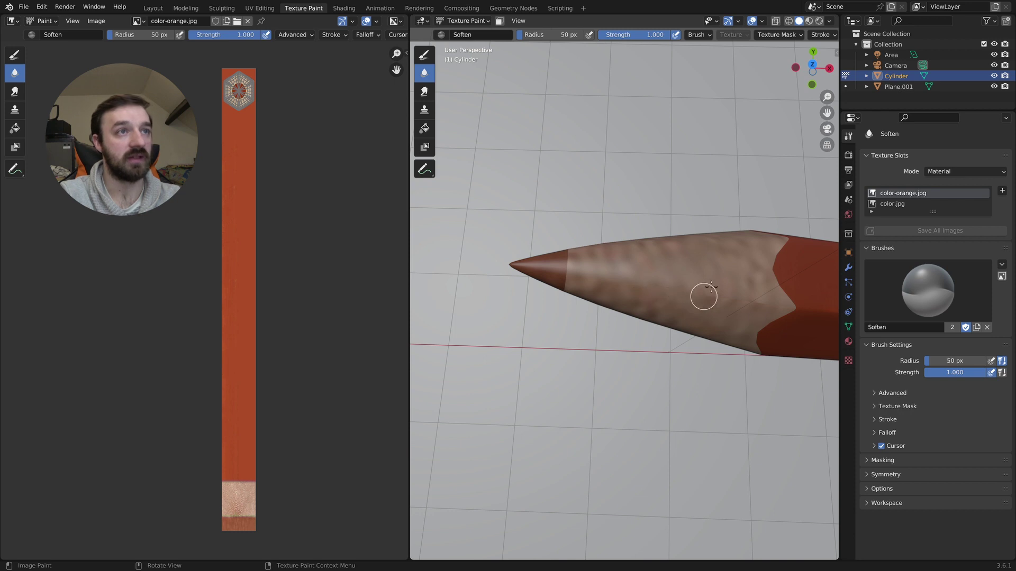
{"action": "left_click_drag", "start_coordinate": [772, 305], "coordinate": [633, 290]}
{"action": "scroll", "coordinate": [635, 283], "scroll_direction": "down", "scroll_amount": 3}
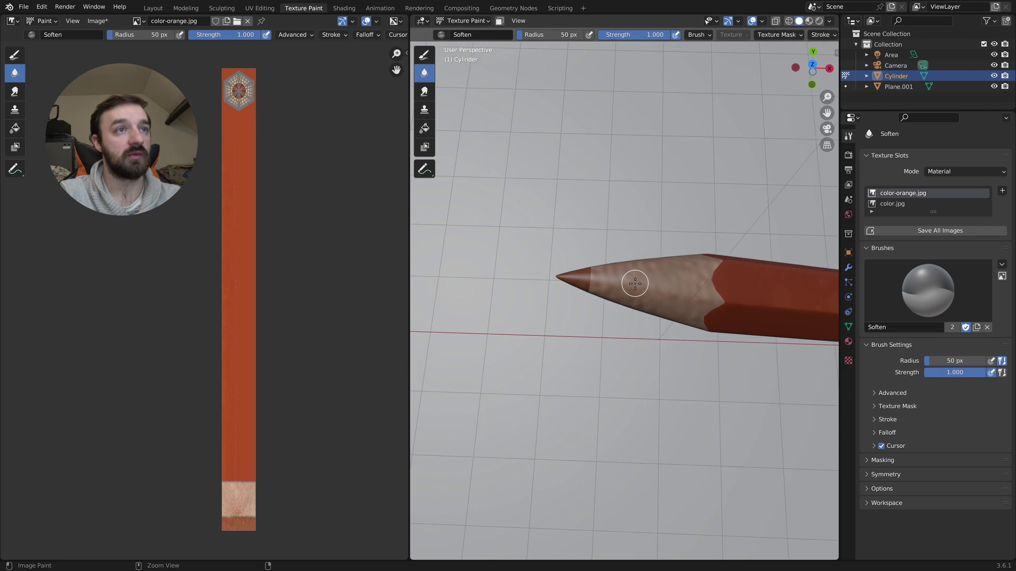
{"action": "scroll", "coordinate": [635, 283], "scroll_direction": "down", "scroll_amount": 2}
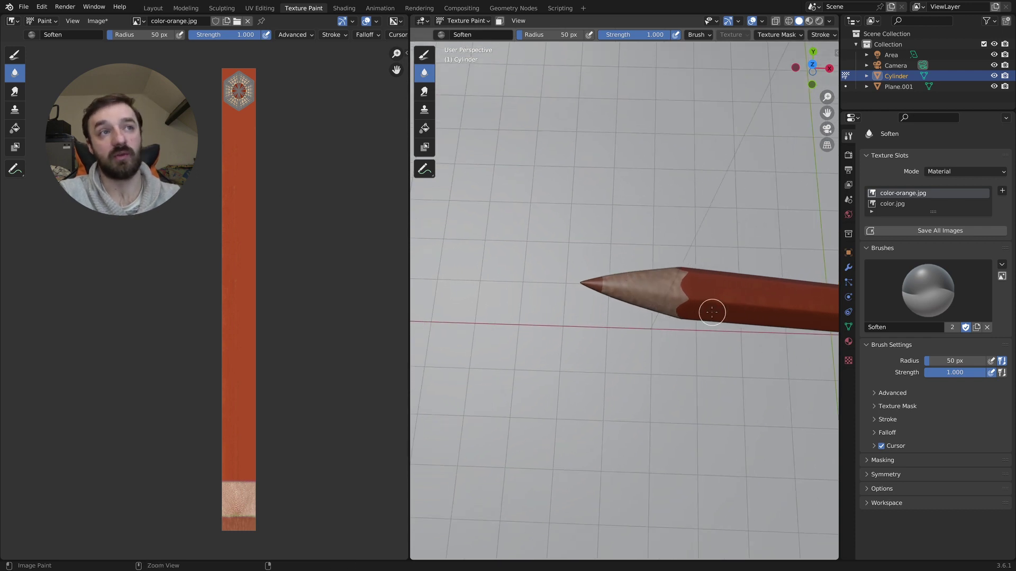
{"action": "scroll", "coordinate": [688, 304], "scroll_direction": "down", "scroll_amount": 2}
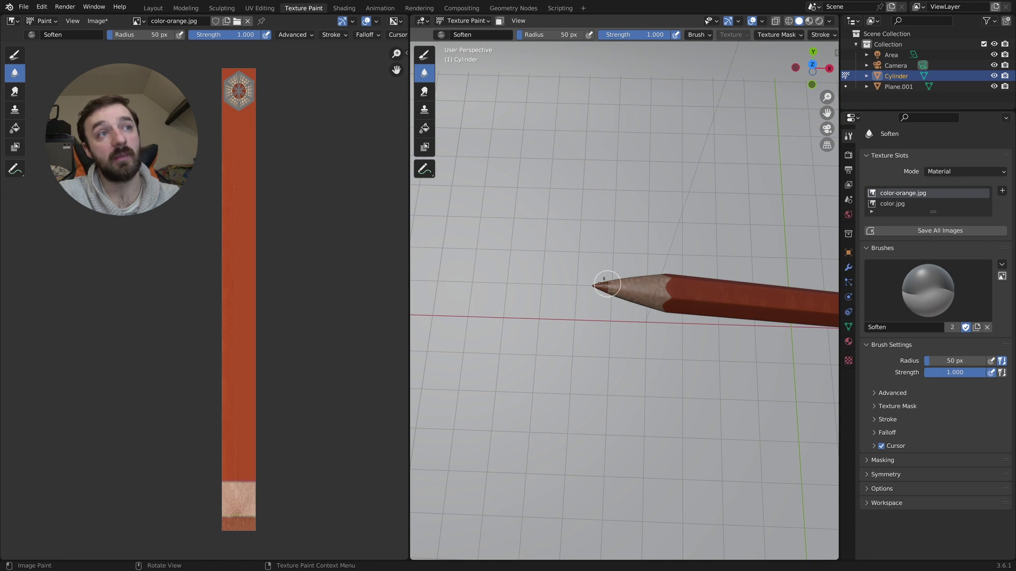
{"action": "scroll", "coordinate": [684, 310], "scroll_direction": "down", "scroll_amount": 3}
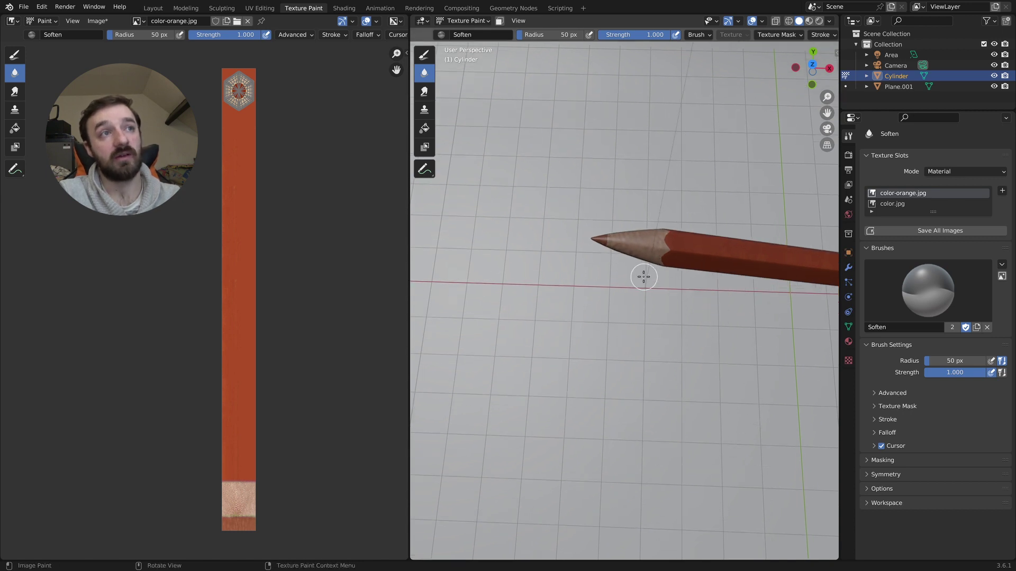